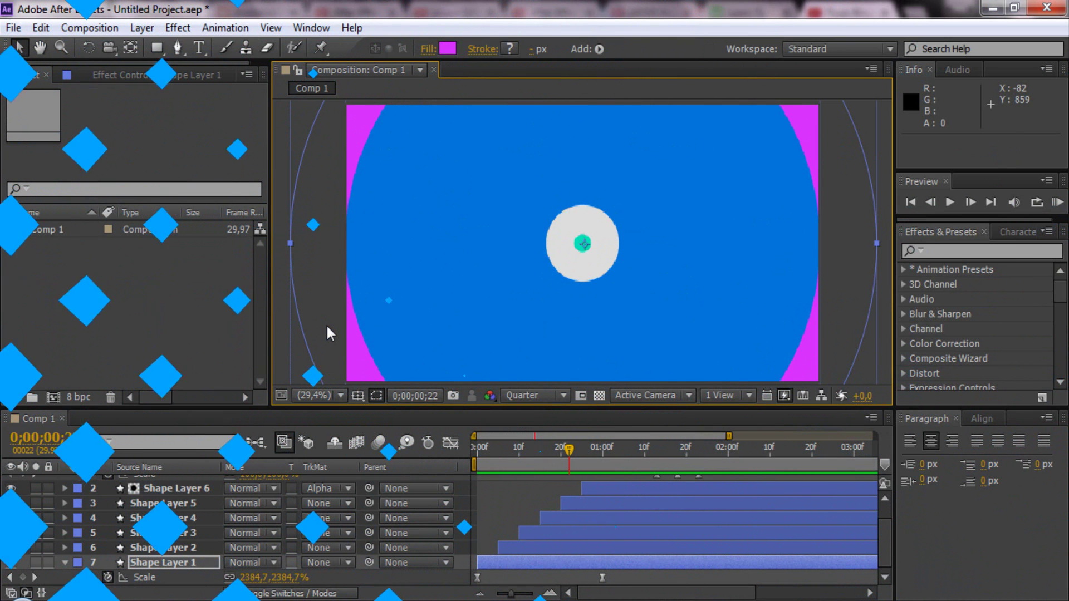
- Create a 1920×1080 HDTV composition named 'circle', 5 seconds long
{"action": "left_click", "coordinate": [90, 27]}
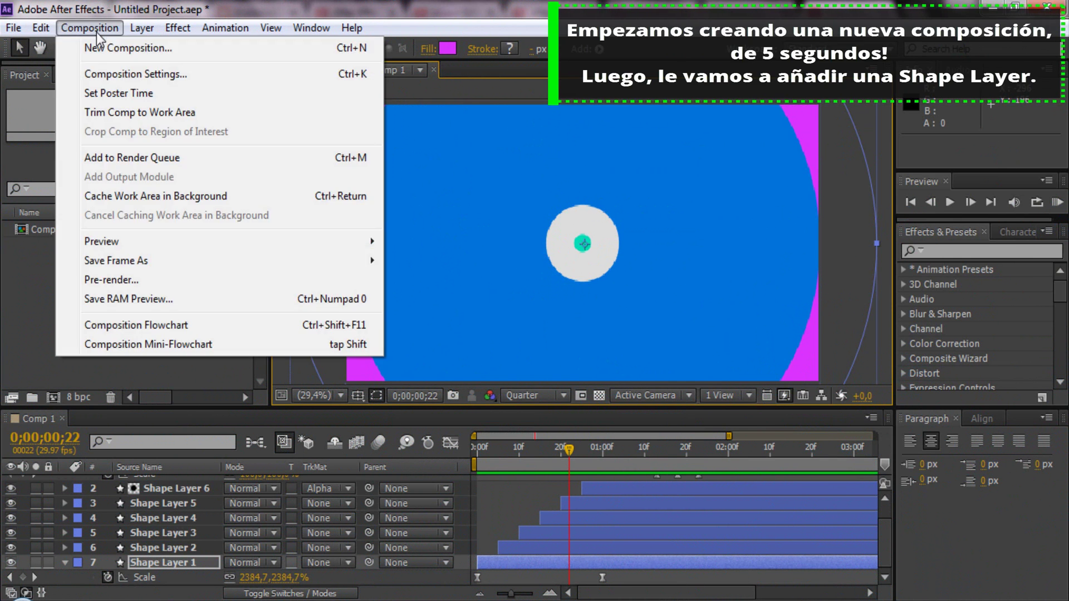
{"action": "left_click", "coordinate": [128, 52]}
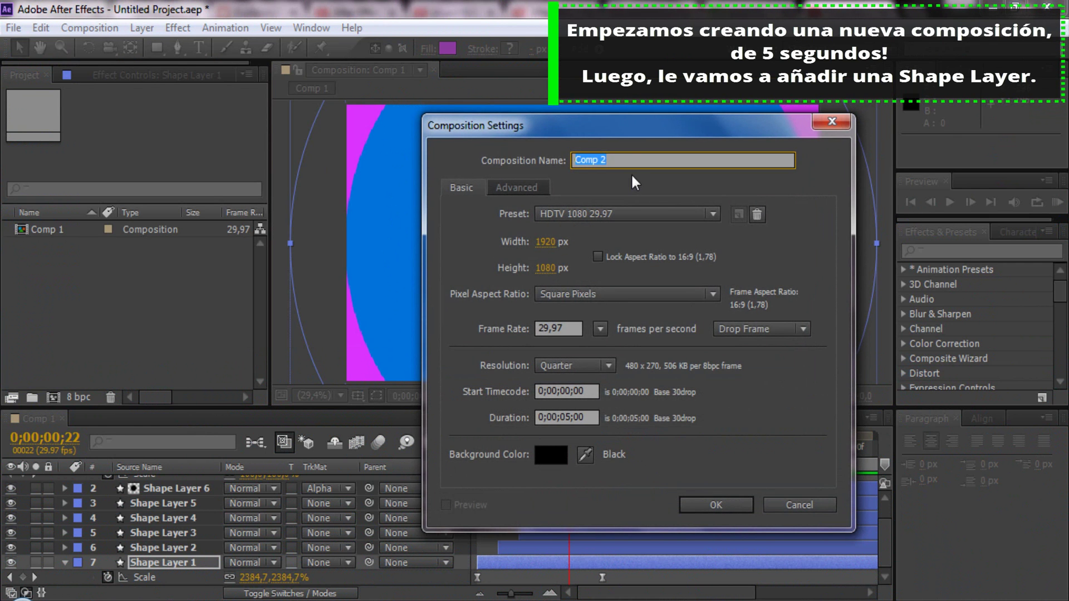
{"action": "type", "text": "circle"}
{"action": "key", "text": "Return"}
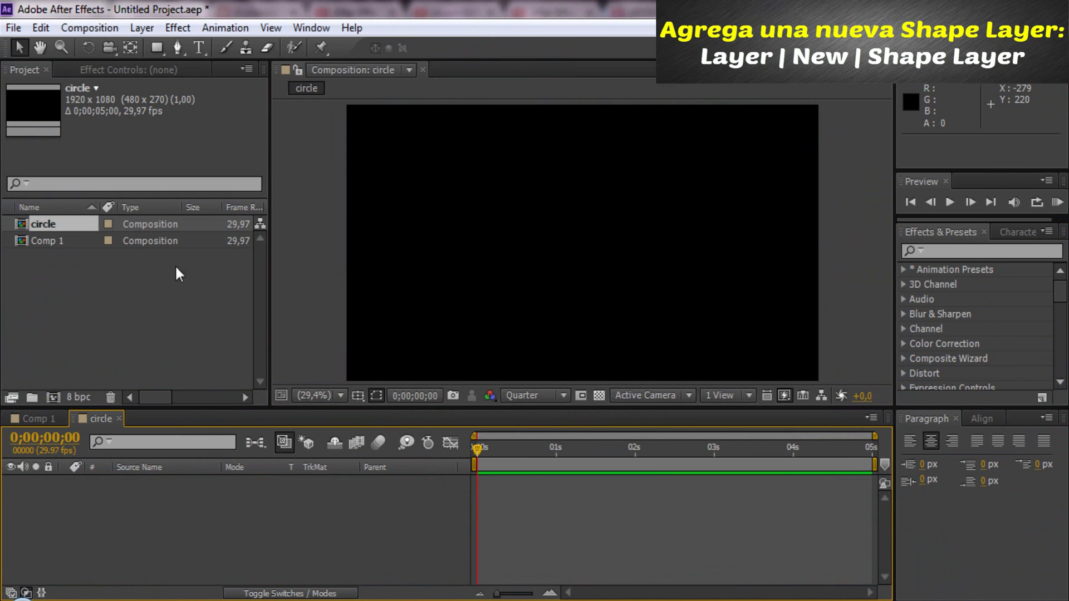
{"action": "left_click", "coordinate": [142, 27]}
{"action": "mouse_move", "coordinate": [190, 53]}
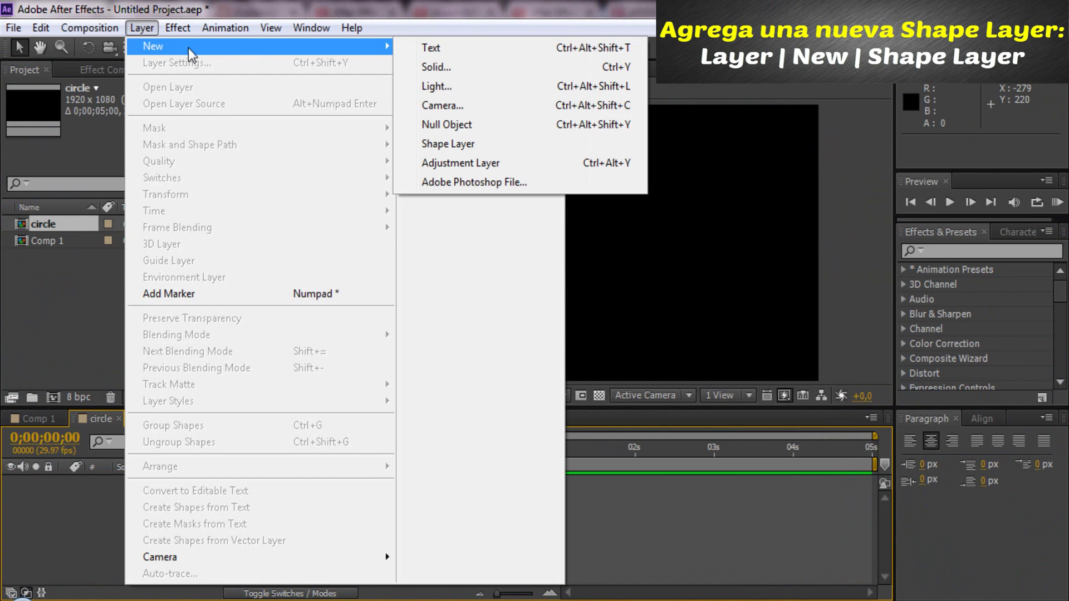
- Add a new shape layer containing an ellipse path with a fill
{"action": "left_click", "coordinate": [488, 151]}
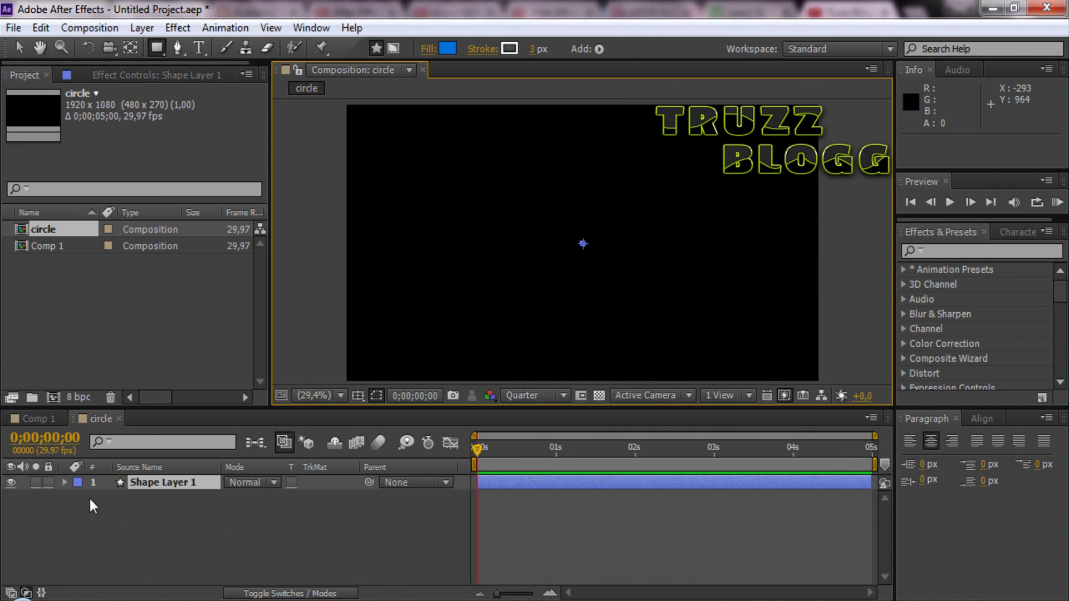
{"action": "left_click", "coordinate": [65, 483]}
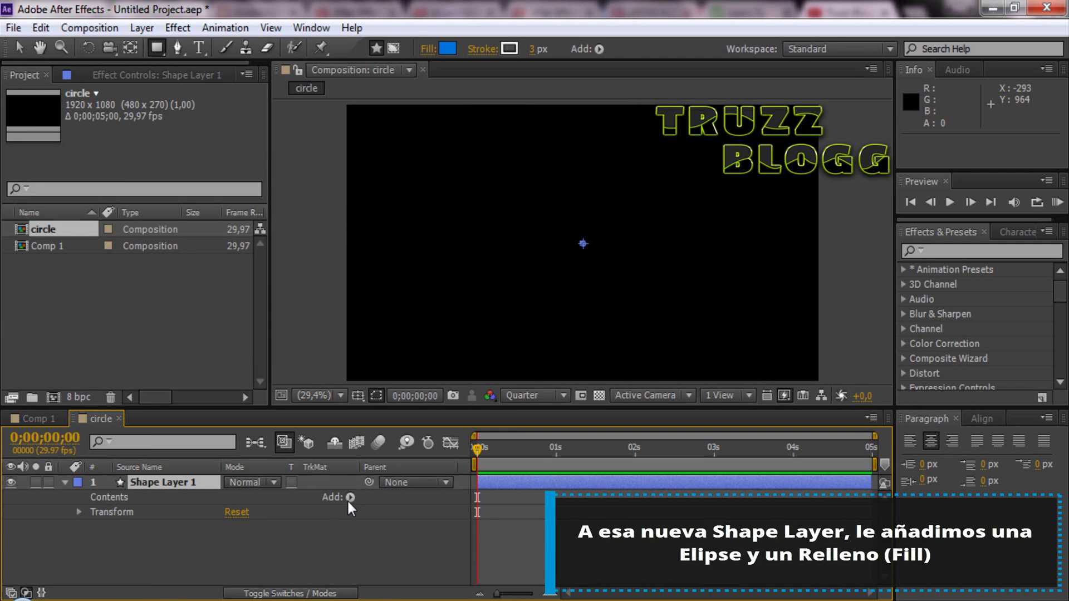
{"action": "left_click", "coordinate": [350, 498]}
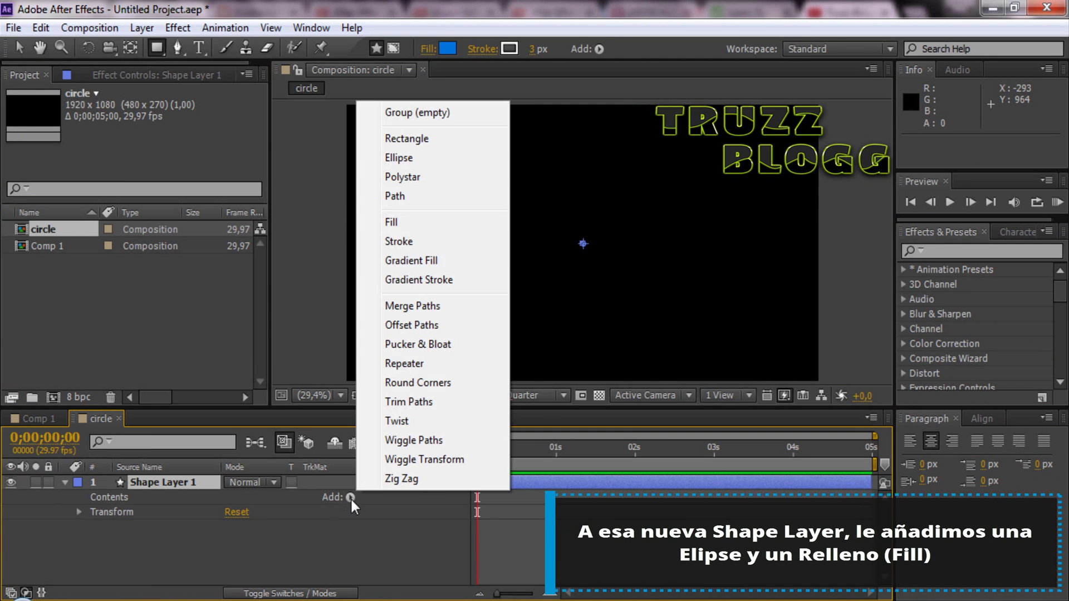
{"action": "left_click", "coordinate": [403, 160]}
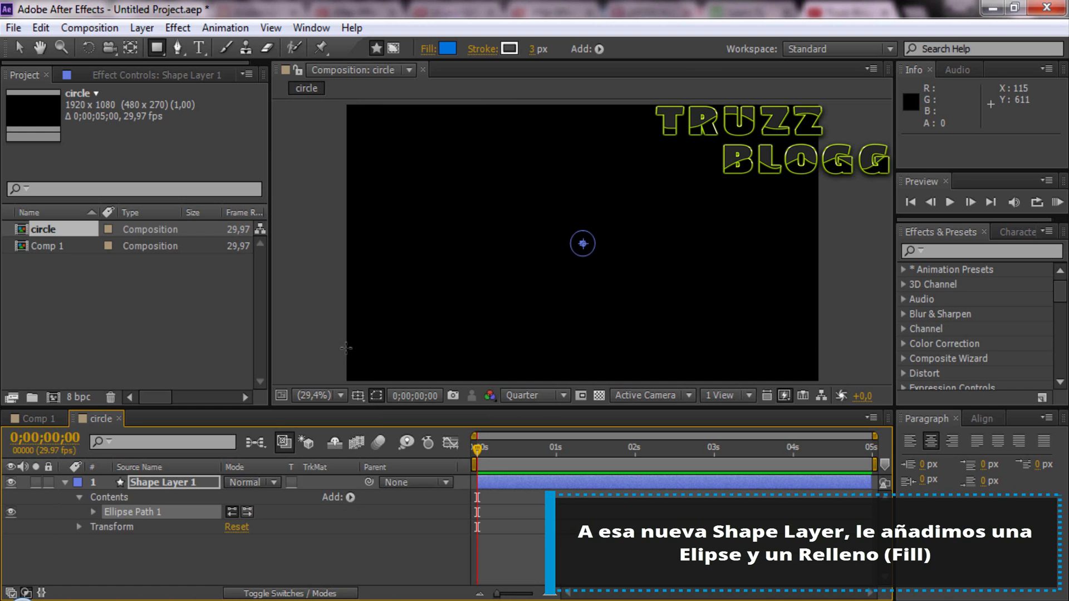
{"action": "left_click", "coordinate": [350, 497]}
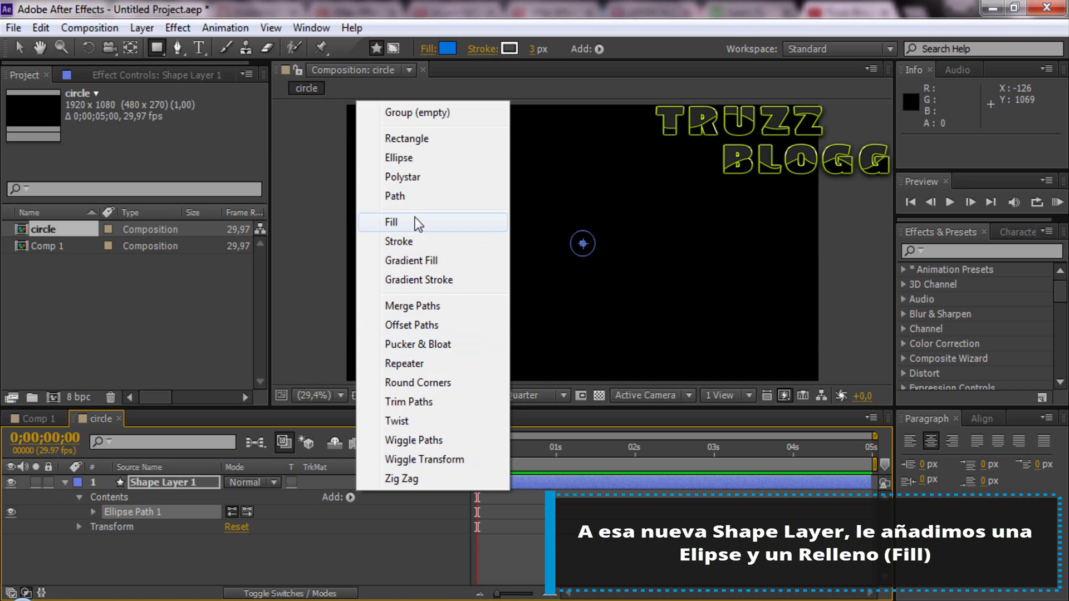
{"action": "left_click", "coordinate": [399, 225]}
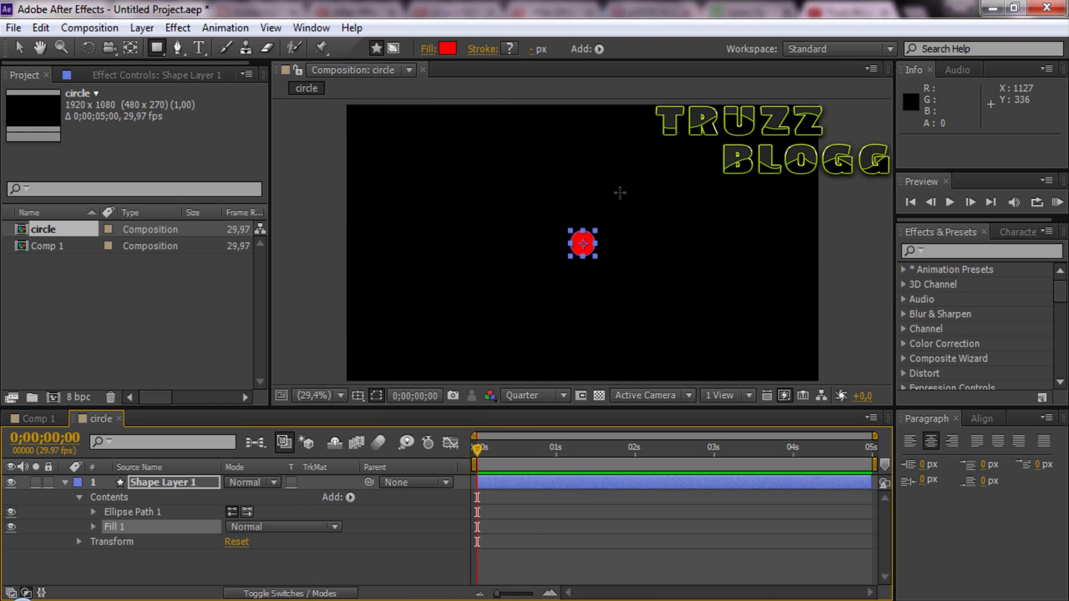
- Set the ellipse fill colour to purple B029F5
{"action": "left_click", "coordinate": [447, 49]}
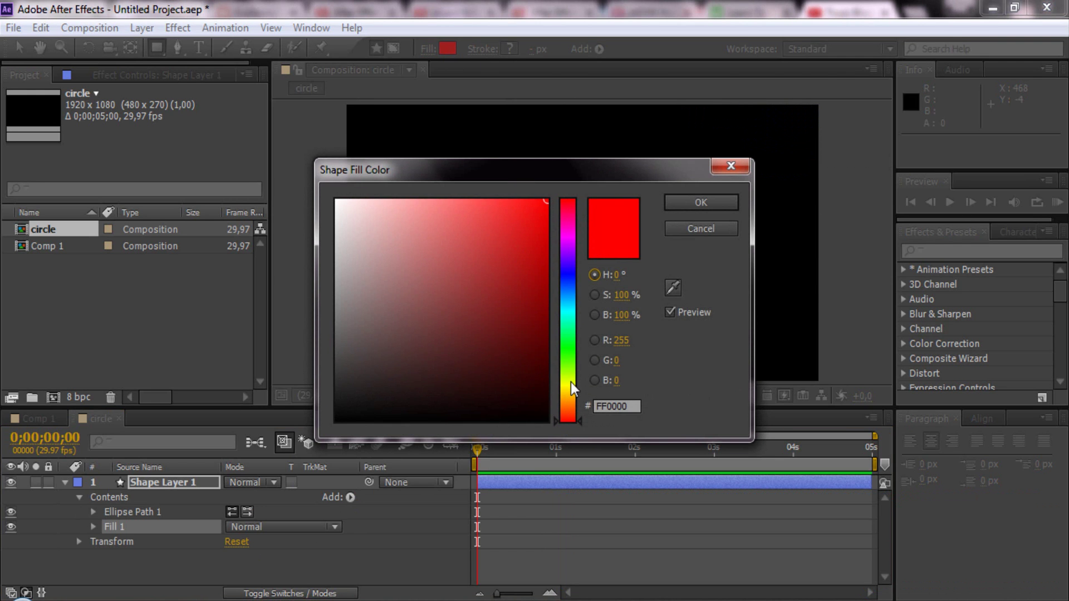
{"action": "mouse_move", "coordinate": [568, 260]}
{"action": "left_mouse_down"}
{"action": "mouse_move", "coordinate": [568, 240]}
{"action": "mouse_move", "coordinate": [568, 249]}
{"action": "left_mouse_up"}
{"action": "left_click", "coordinate": [511, 207]}
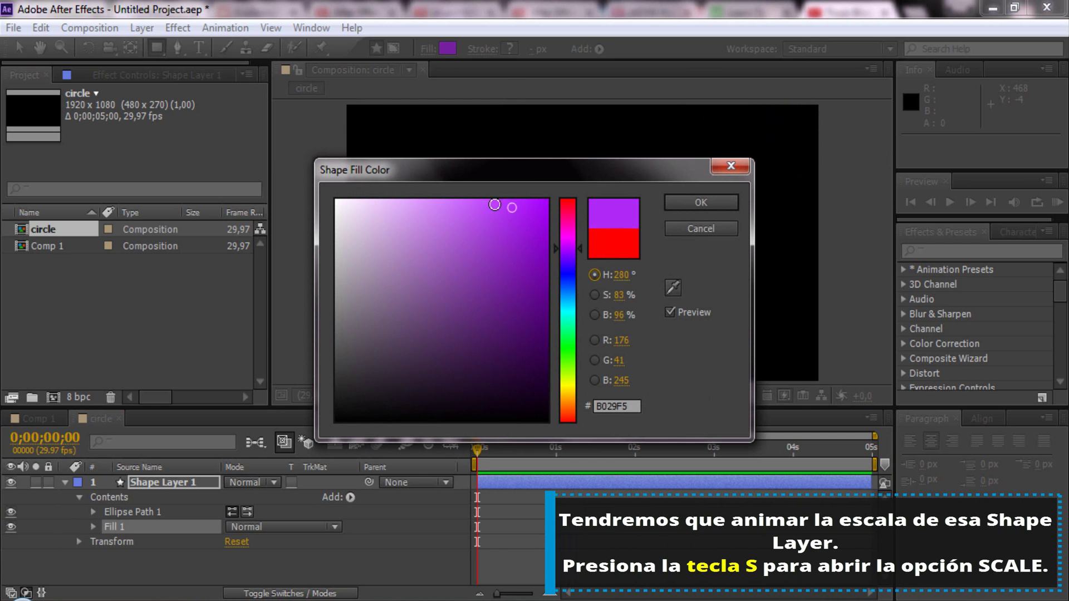
{"action": "left_click", "coordinate": [700, 202]}
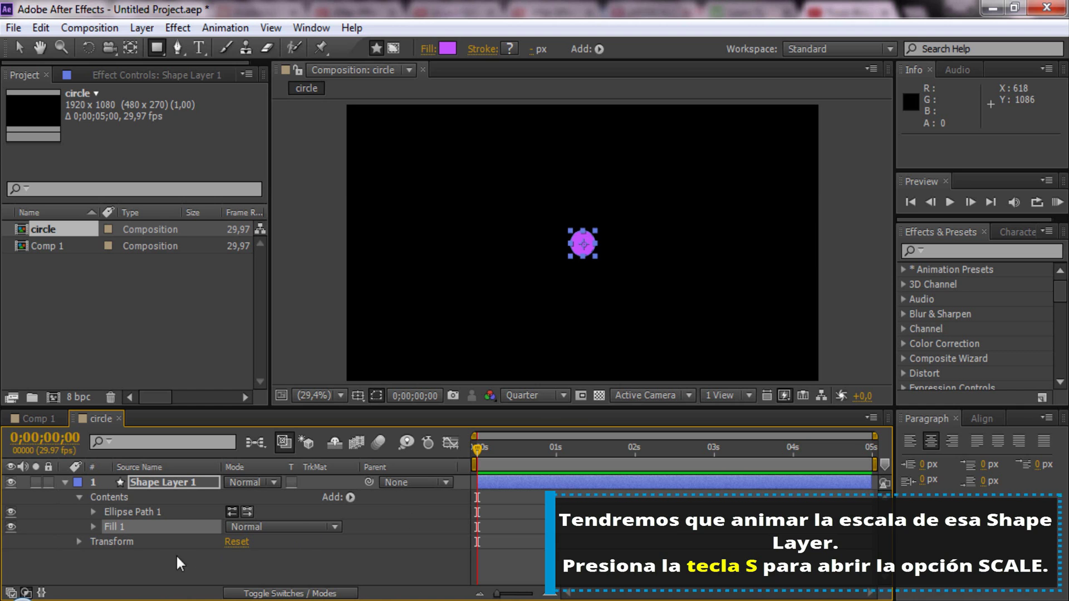
- Set Shape Layer 1's Scale to 0% with a keyframe at 0 seconds
{"action": "key", "text": "s"}
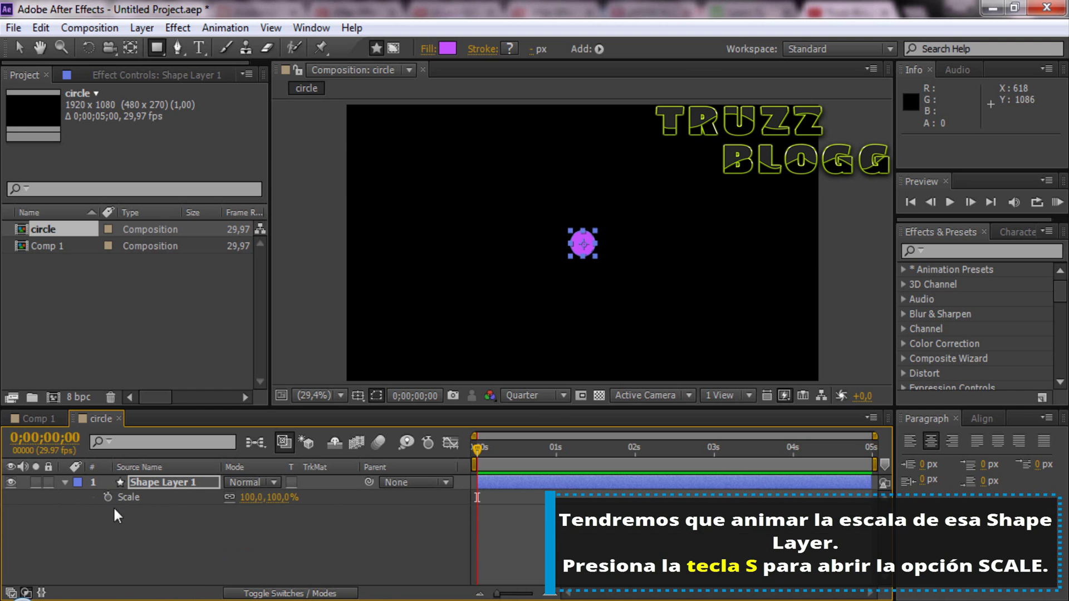
{"action": "left_click", "coordinate": [284, 498]}
{"action": "type", "text": "0"}
{"action": "key", "text": "Return"}
{"action": "key", "text": "alt+shift+s"}
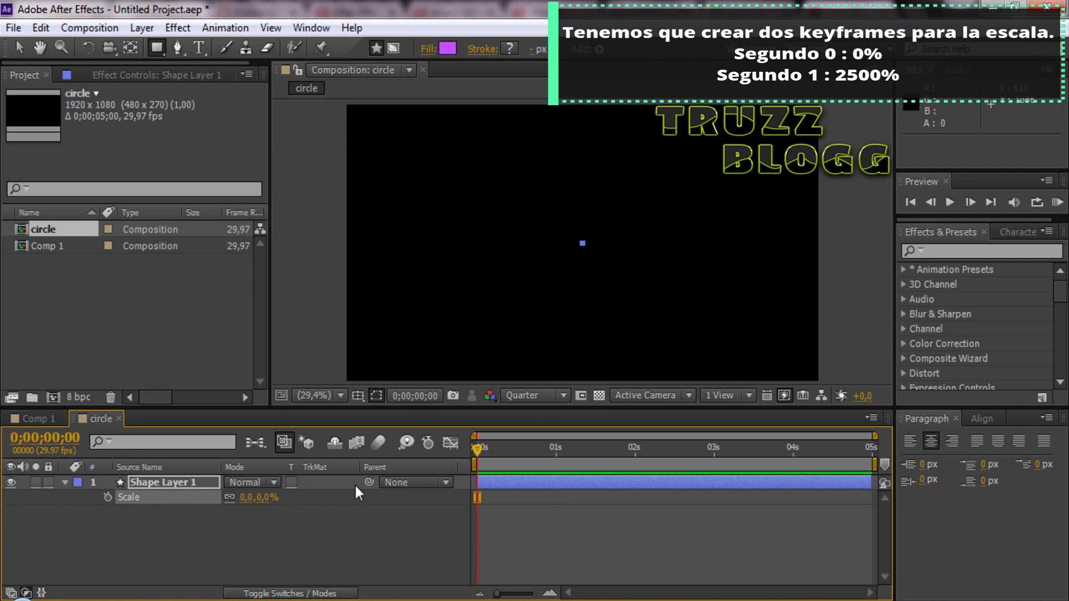
{"action": "left_click", "coordinate": [107, 497]}
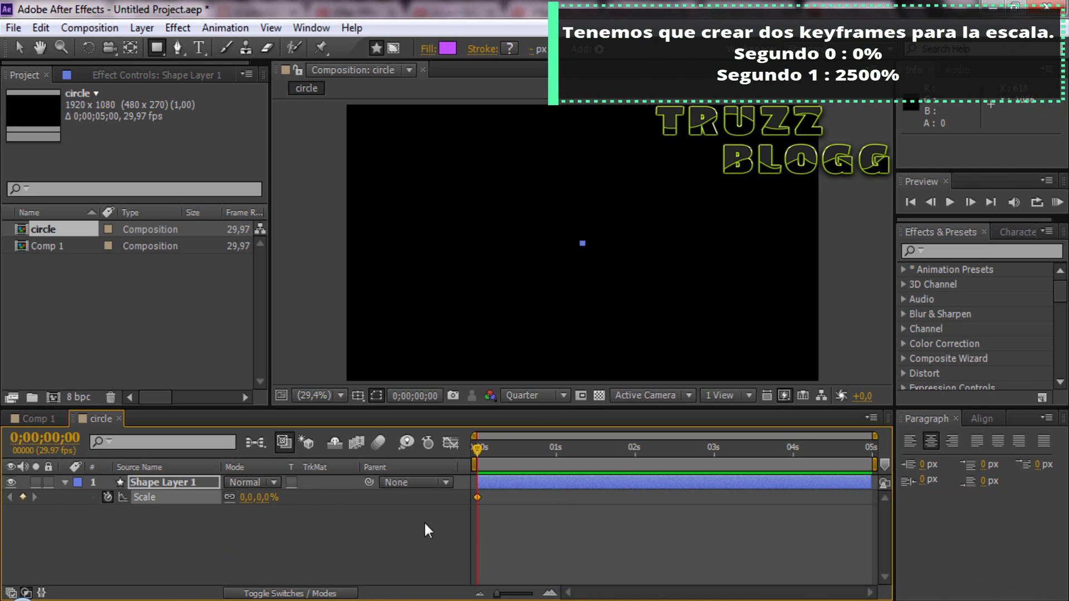
- At 1 second, set Scale to 2500% to add the second keyframe
{"action": "left_click_drag", "start_coordinate": [477, 456], "coordinate": [563, 456]}
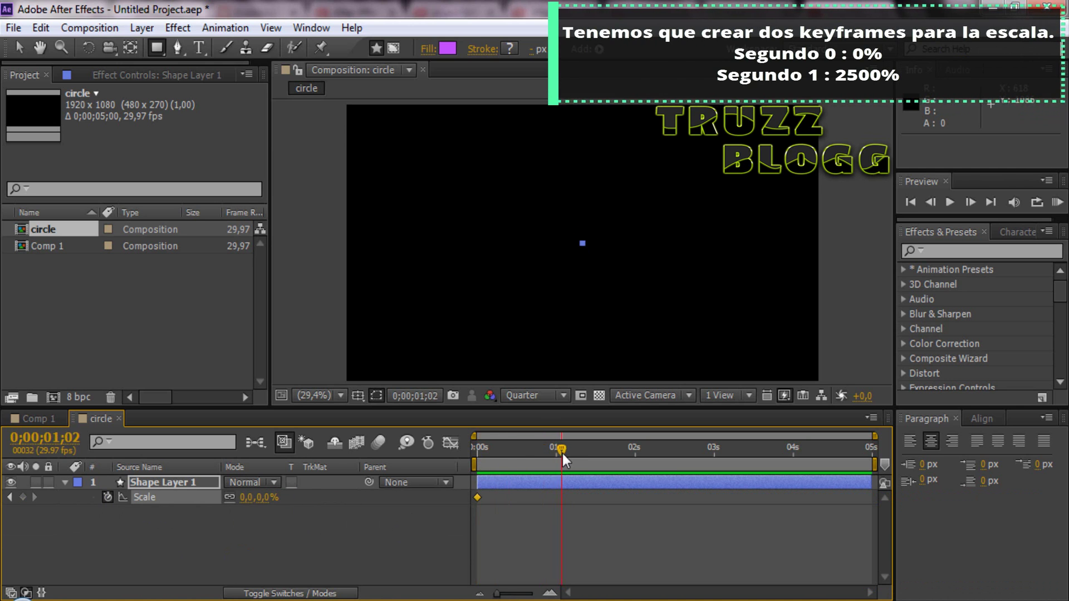
{"action": "left_click", "coordinate": [266, 498]}
{"action": "type", "text": "2500"}
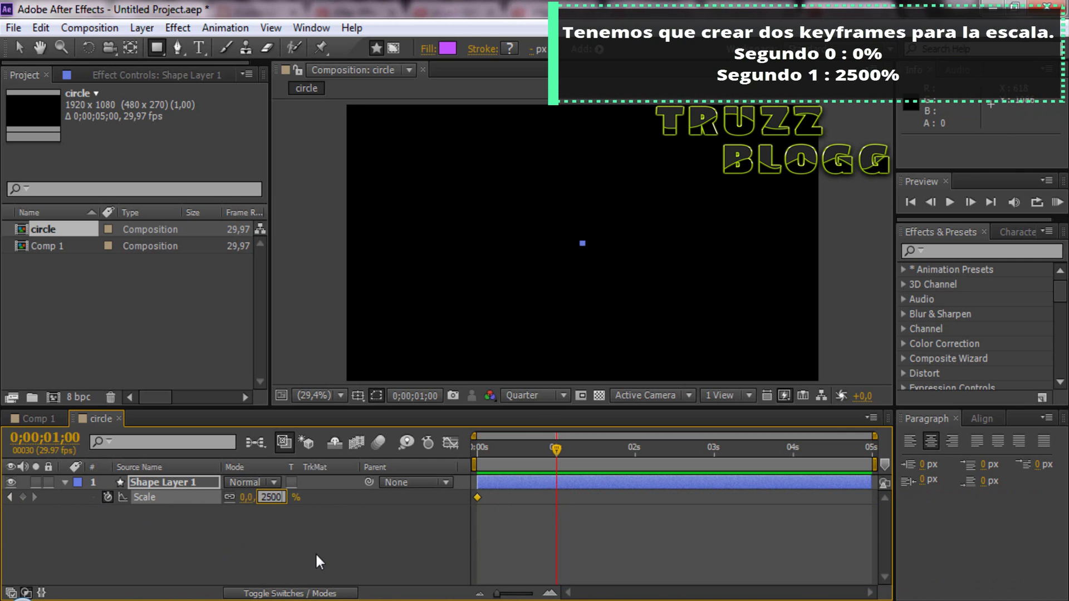
{"action": "key", "text": "Return"}
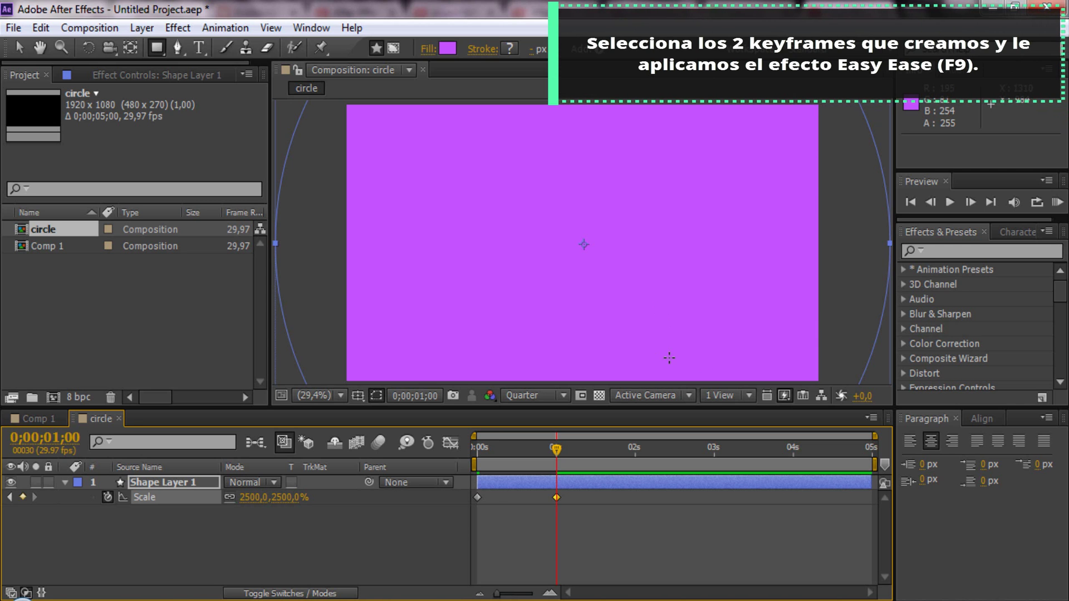
- Preview the animation, then apply Easy Ease to both Scale keyframes and view the speed graph
{"action": "key", "text": "space"}
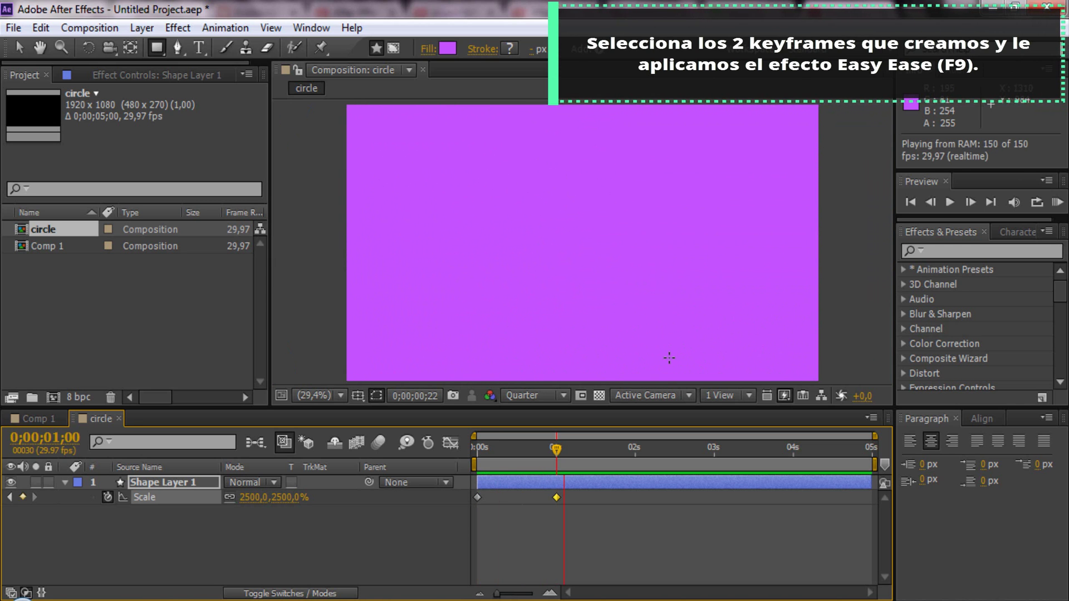
{"action": "key", "text": "space"}
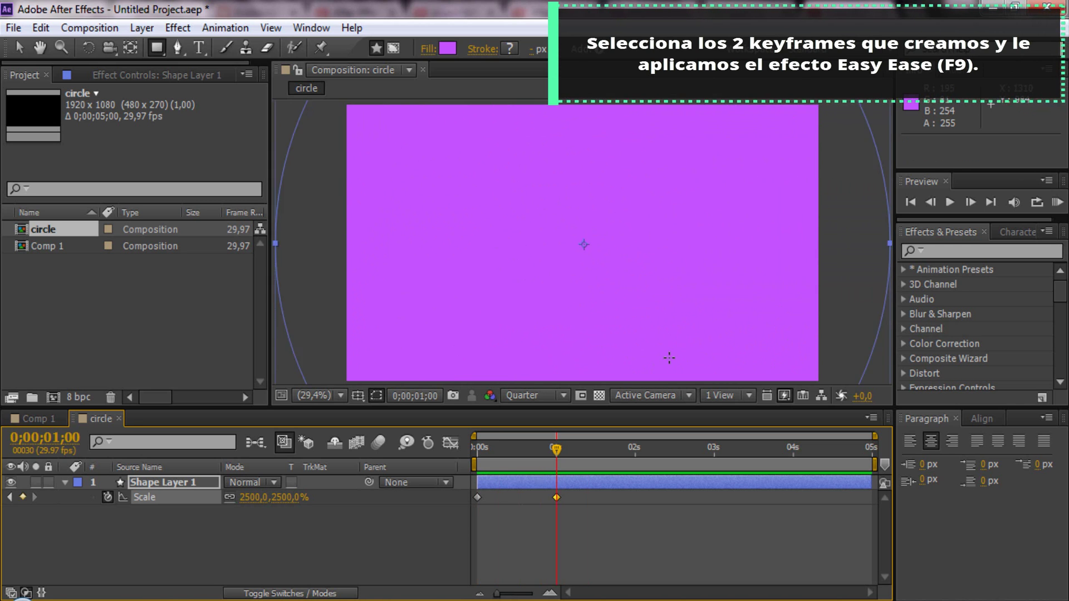
{"action": "left_click_drag", "start_coordinate": [595, 536], "coordinate": [477, 498]}
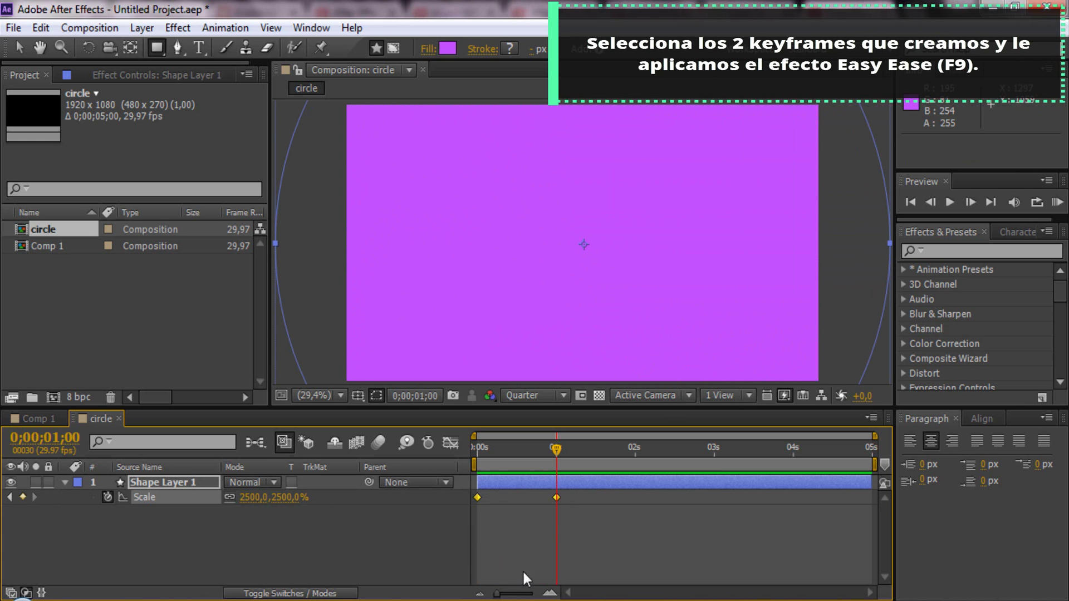
{"action": "right_click", "coordinate": [477, 498]}
{"action": "mouse_move", "coordinate": [536, 490]}
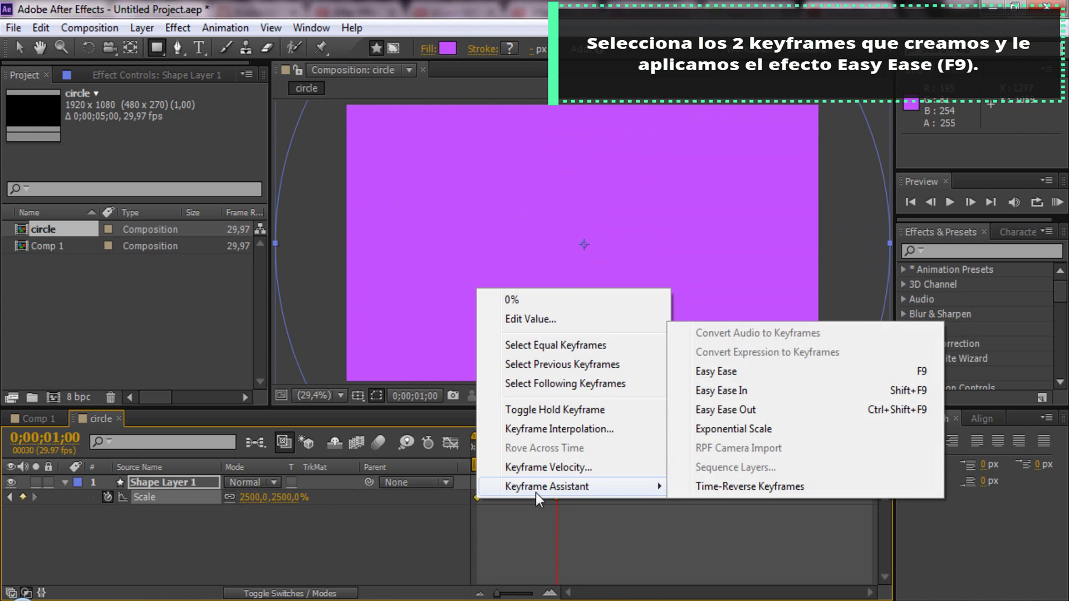
{"action": "left_click", "coordinate": [723, 371]}
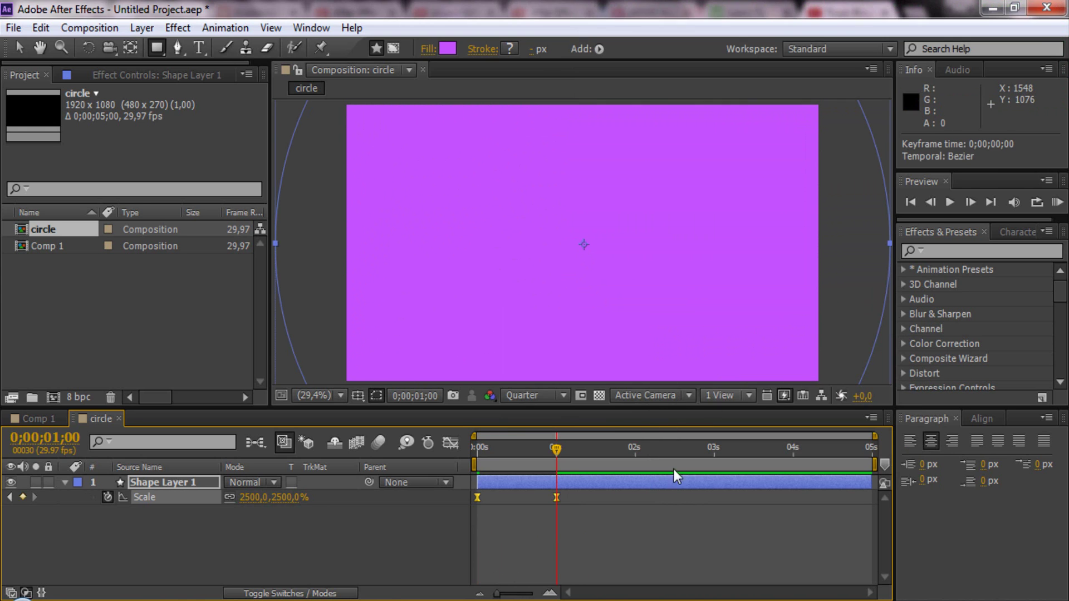
{"action": "left_click", "coordinate": [449, 443]}
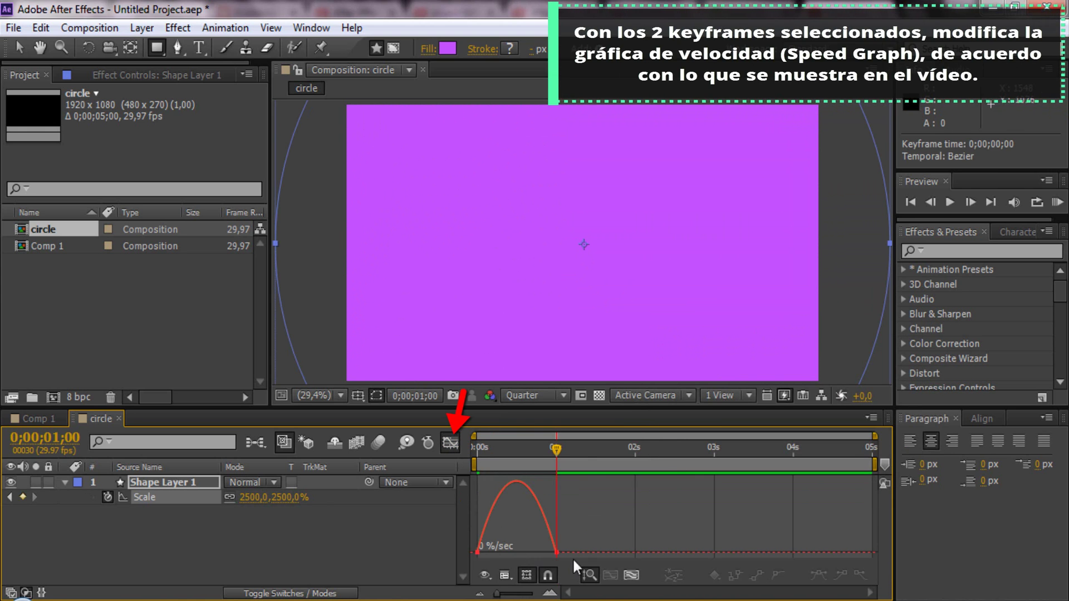
- Drag the Scale keyframe influence to about 90% so the speed peaks sharply early
{"action": "right_click", "coordinate": [566, 520]}
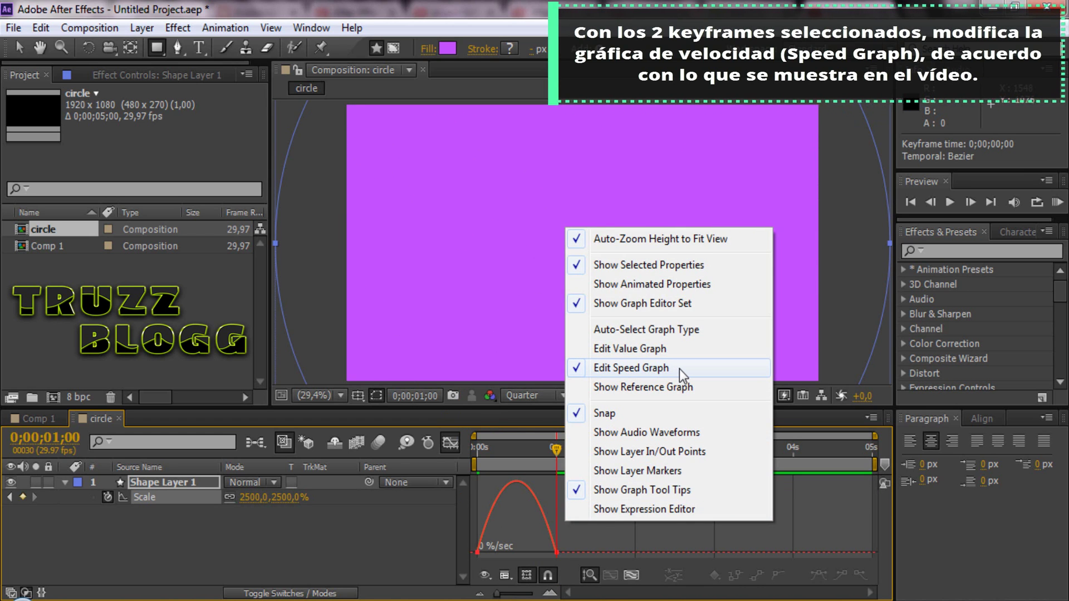
{"action": "left_click", "coordinate": [575, 545]}
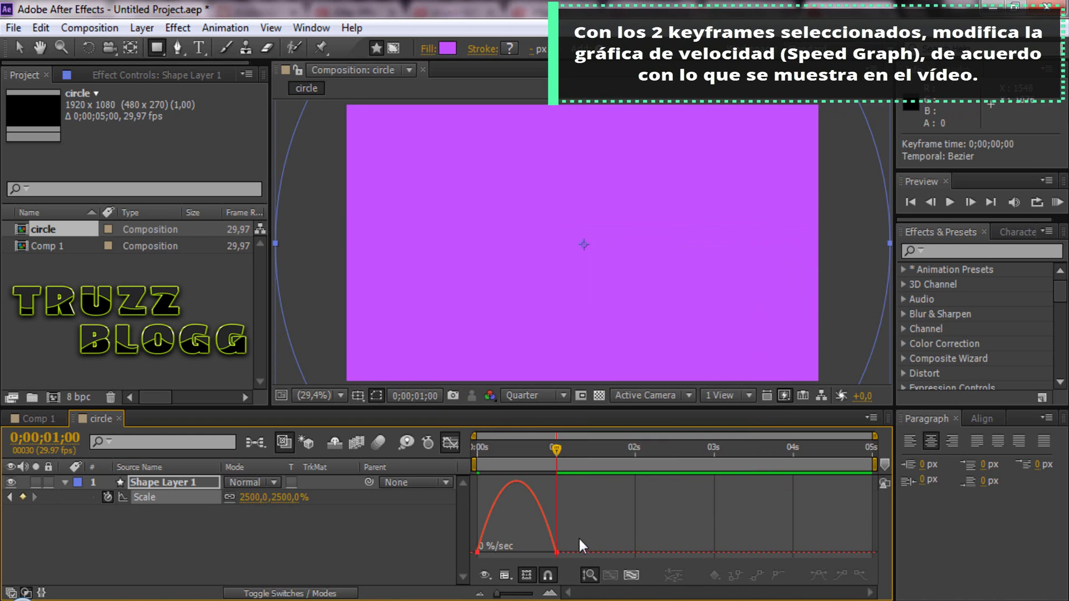
{"action": "mouse_move", "coordinate": [530, 553]}
{"action": "left_mouse_down"}
{"action": "mouse_move", "coordinate": [488, 551]}
{"action": "mouse_move", "coordinate": [517, 553]}
{"action": "left_mouse_up"}
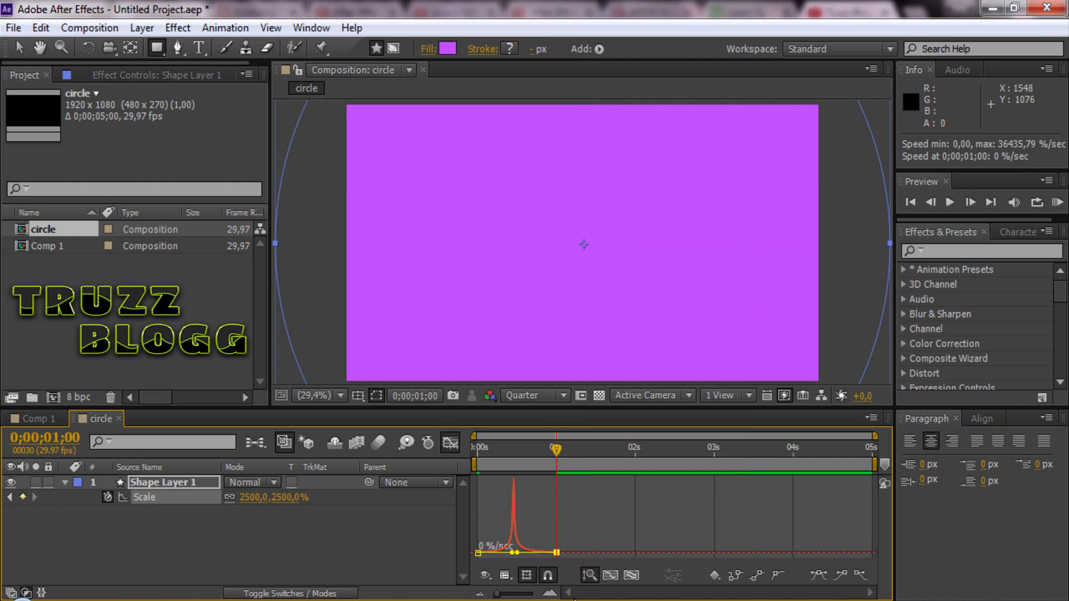
{"action": "left_click", "coordinate": [451, 443]}
- Preview the scale-pop, then duplicate Shape Layer 1 with Ctrl+D into Shape Layers 2–6
{"action": "key", "text": "KP_0"}
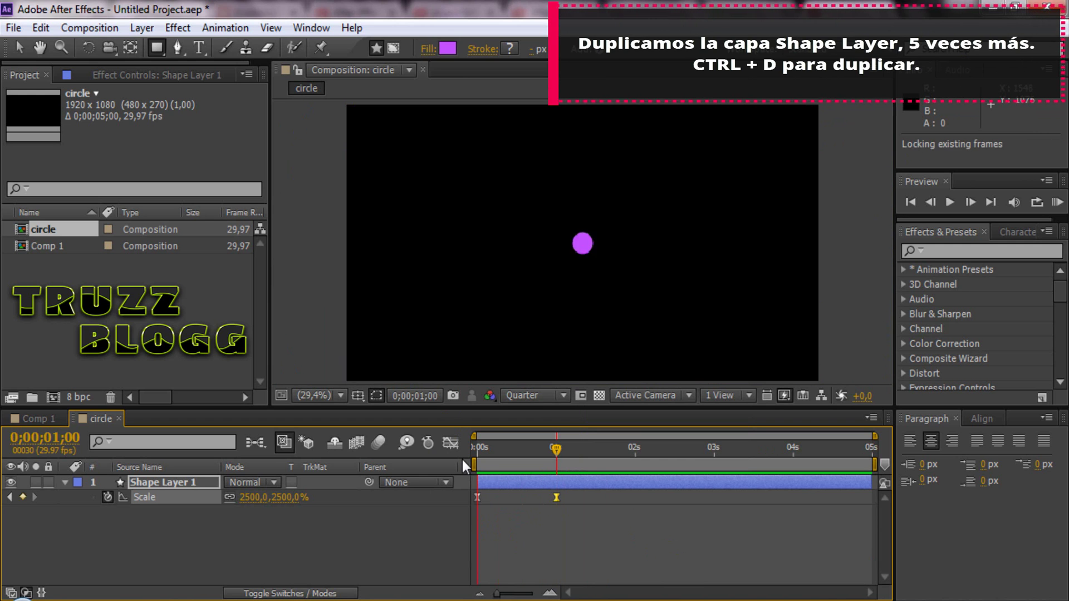
{"action": "key", "text": "space"}
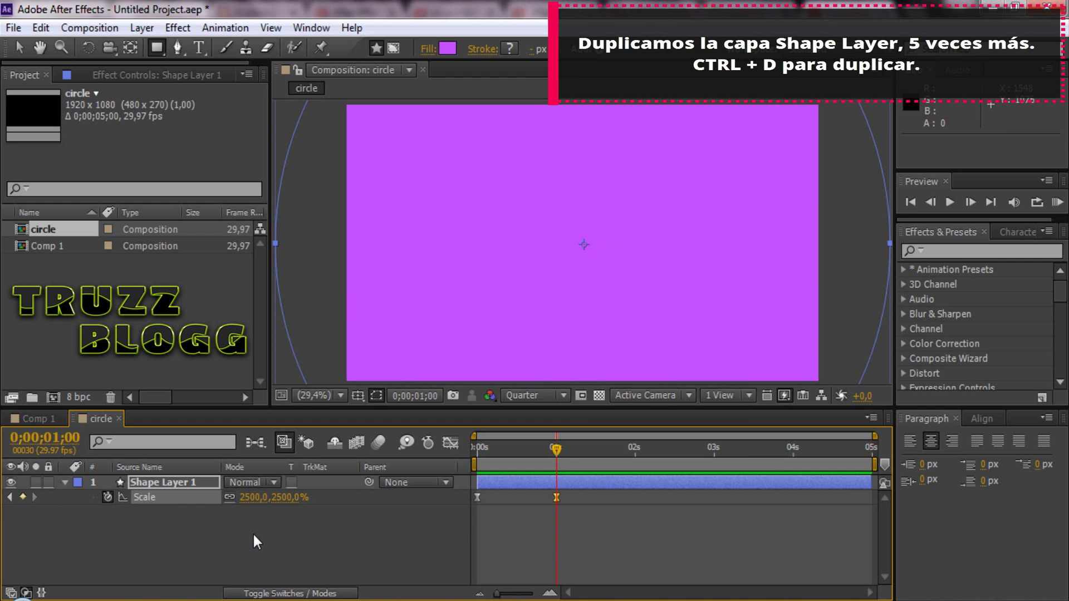
{"action": "left_click", "coordinate": [145, 486]}
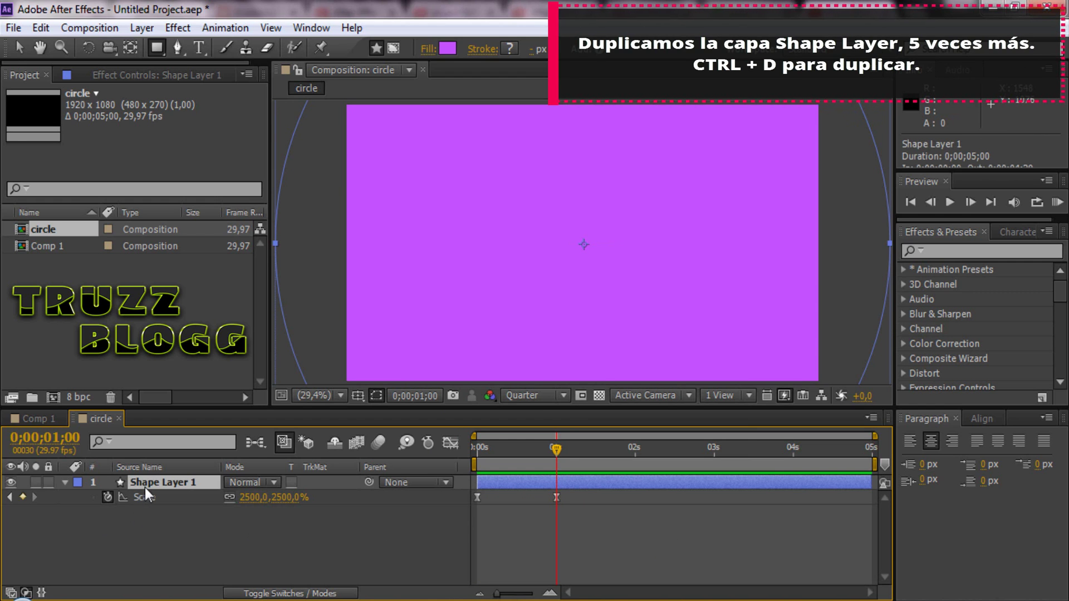
{"action": "key", "text": "ctrl+d"}
{"action": "key", "text": "ctrl+d"}
{"action": "key", "text": "ctrl+d"}
{"action": "key", "text": "ctrl+d"}
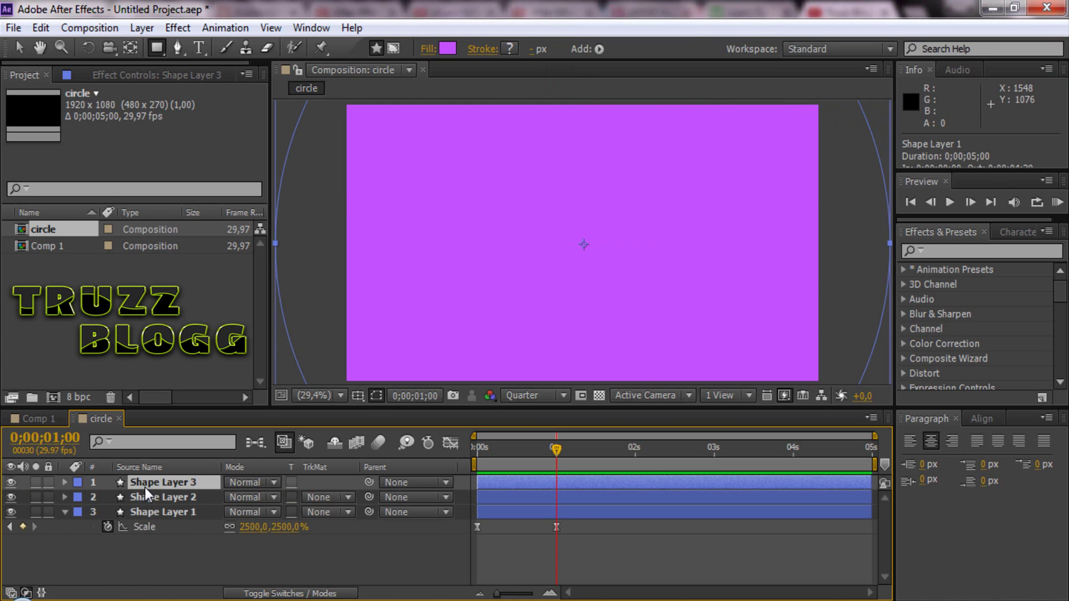
{"action": "key", "text": "ctrl+d"}
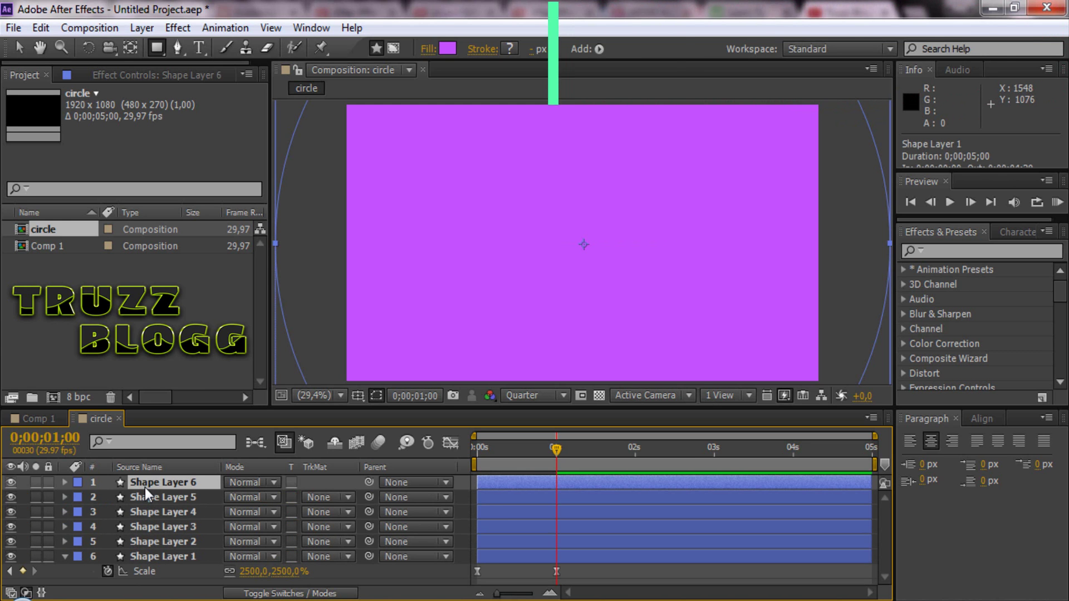
- Offset Shape Layers 2–6 to start at frames 5, 10, 15, 20 and 25
{"action": "left_click", "coordinate": [486, 450]}
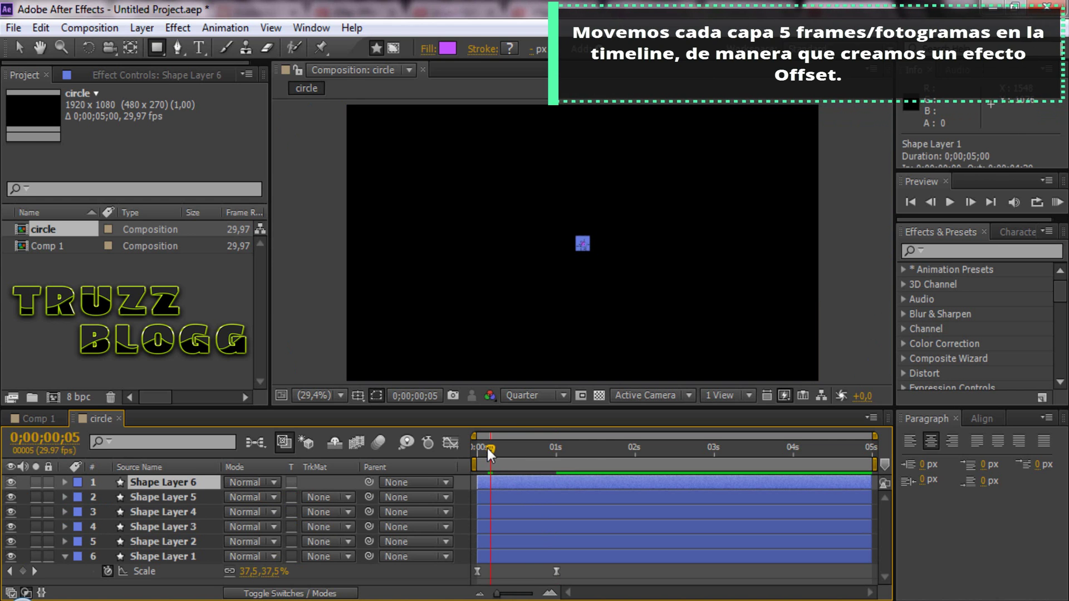
{"action": "left_click", "coordinate": [507, 543]}
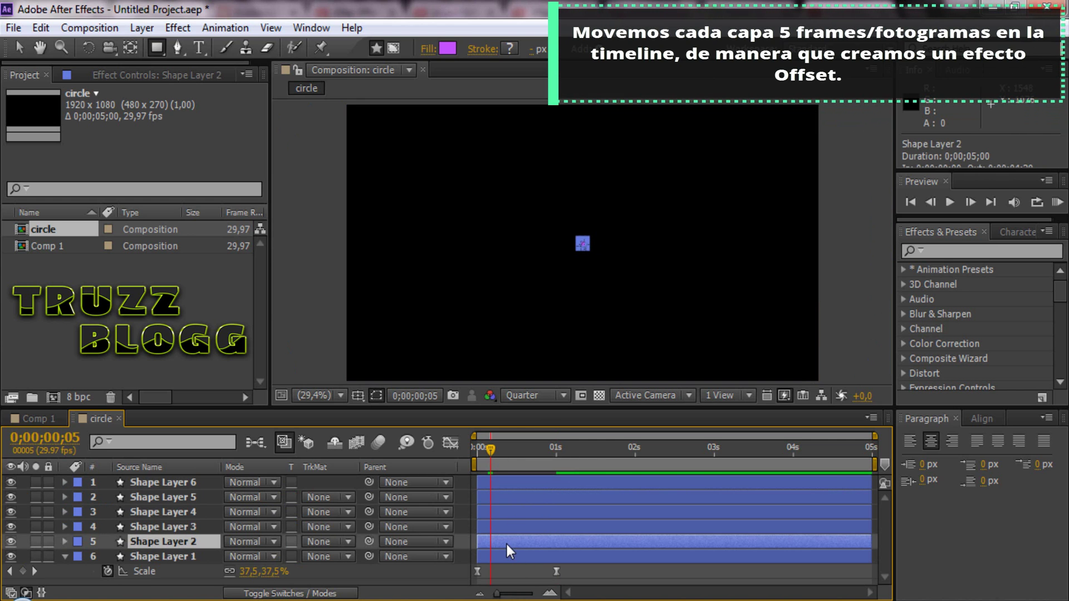
{"action": "left_click_drag", "start_coordinate": [506, 542], "coordinate": [537, 547]}
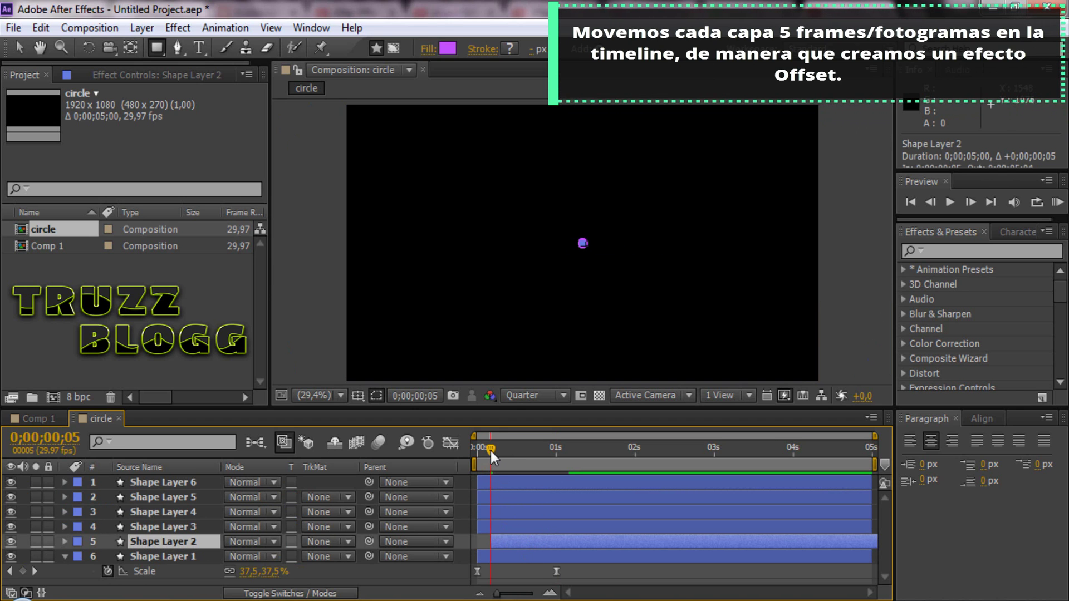
{"action": "left_click_drag", "start_coordinate": [490, 451], "coordinate": [504, 452]}
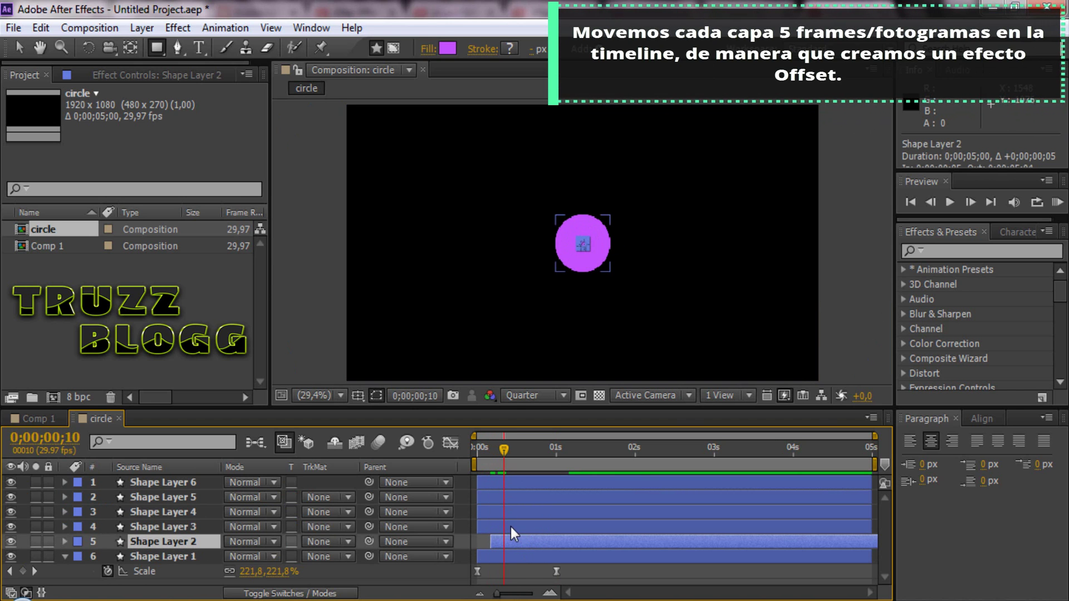
{"action": "left_click_drag", "start_coordinate": [510, 526], "coordinate": [537, 528]}
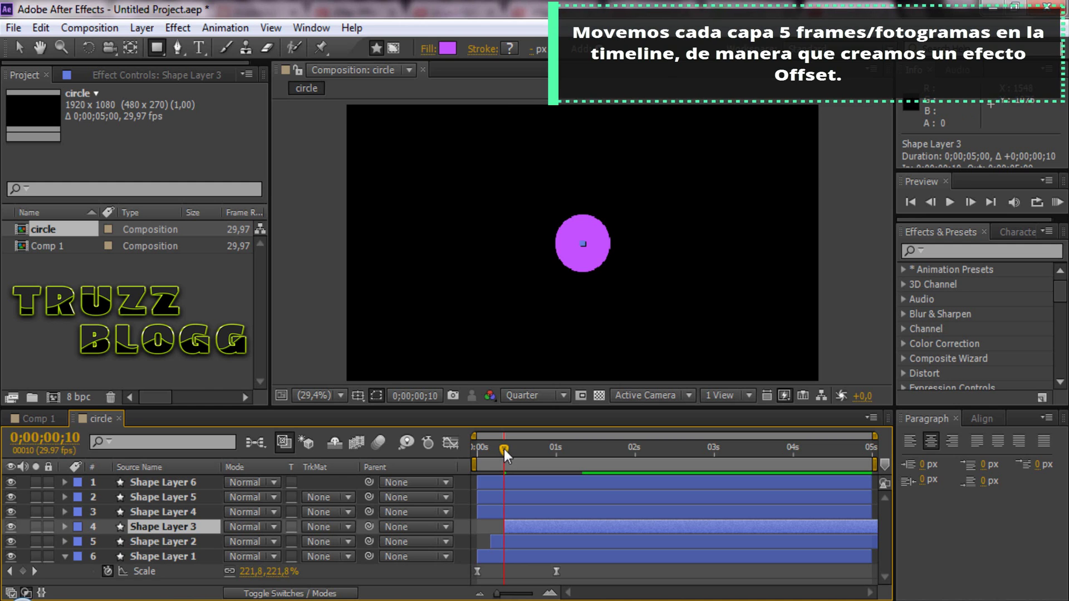
{"action": "left_click_drag", "start_coordinate": [503, 449], "coordinate": [516, 452]}
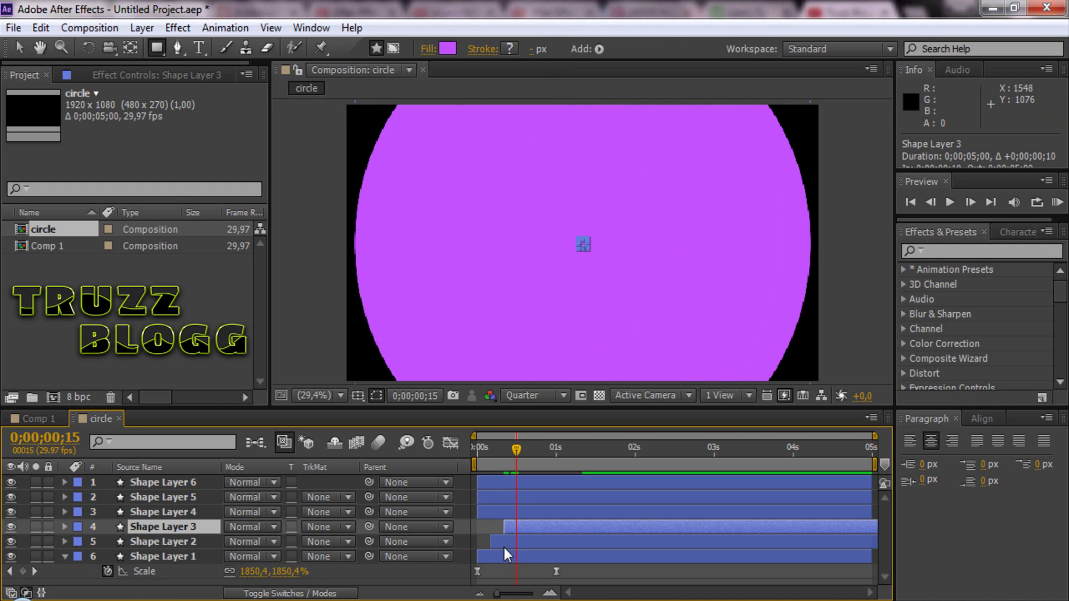
{"action": "left_click_drag", "start_coordinate": [522, 508], "coordinate": [562, 511]}
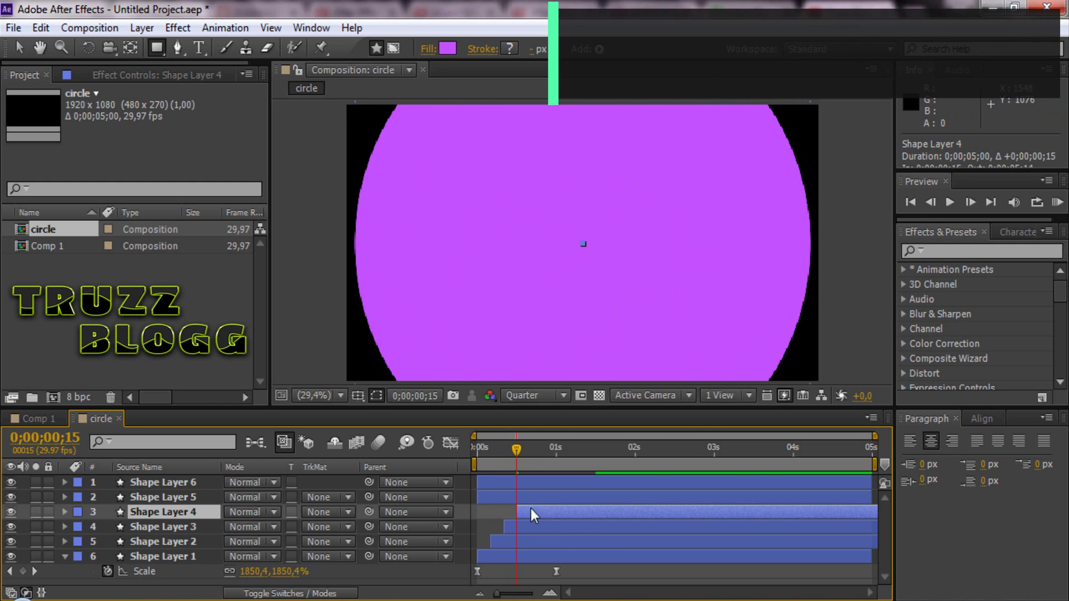
{"action": "left_click_drag", "start_coordinate": [516, 449], "coordinate": [530, 453]}
{"action": "left_click_drag", "start_coordinate": [538, 498], "coordinate": [592, 499]}
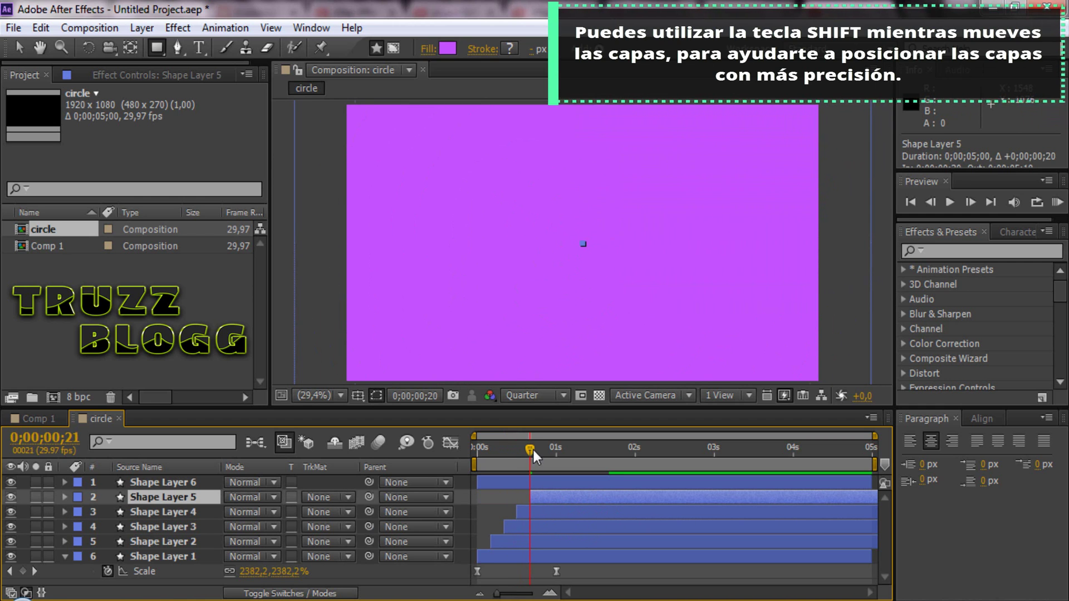
{"action": "left_click_drag", "start_coordinate": [534, 450], "coordinate": [600, 512]}
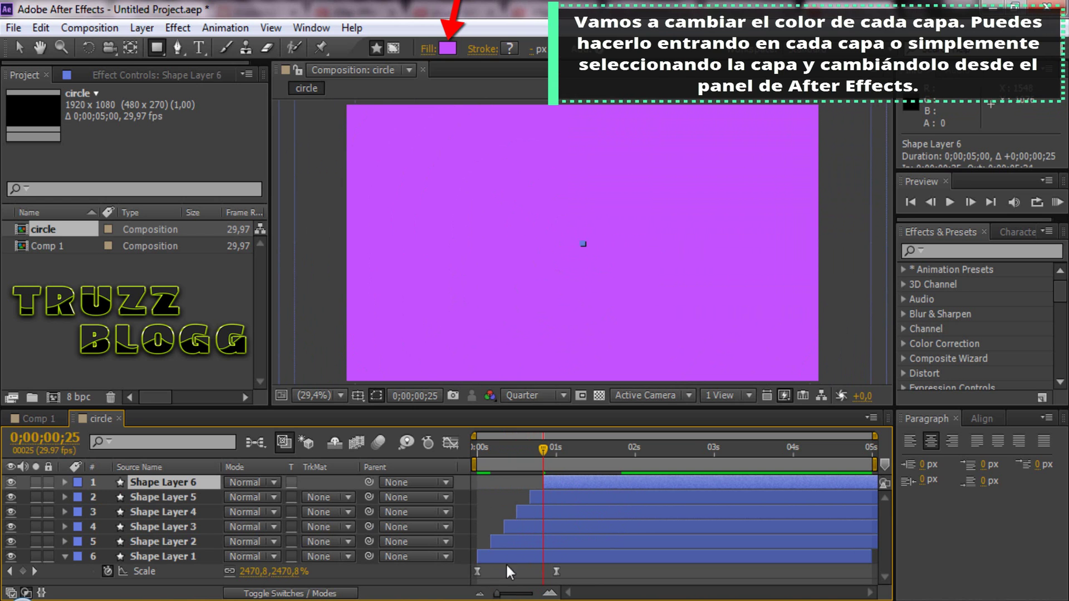
- Set Shape Layer 2's Contents > Fill 1 colour to light blue 51D3FE
{"action": "left_click", "coordinate": [505, 541]}
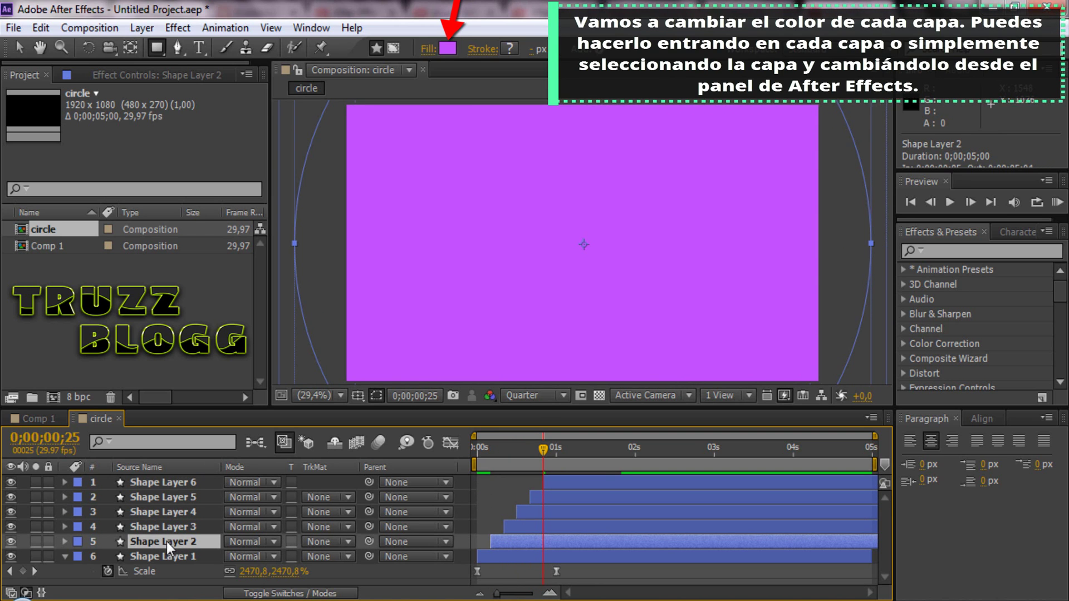
{"action": "left_click", "coordinate": [64, 541]}
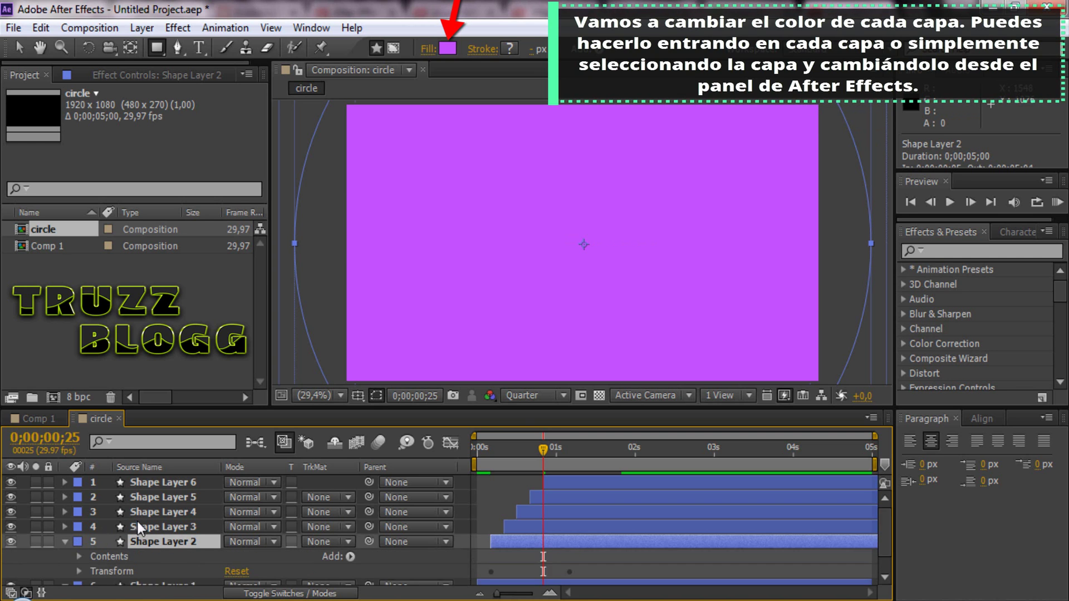
{"action": "scroll", "coordinate": [139, 522], "scroll_direction": "down", "scroll_amount": 1}
{"action": "left_click", "coordinate": [79, 533]}
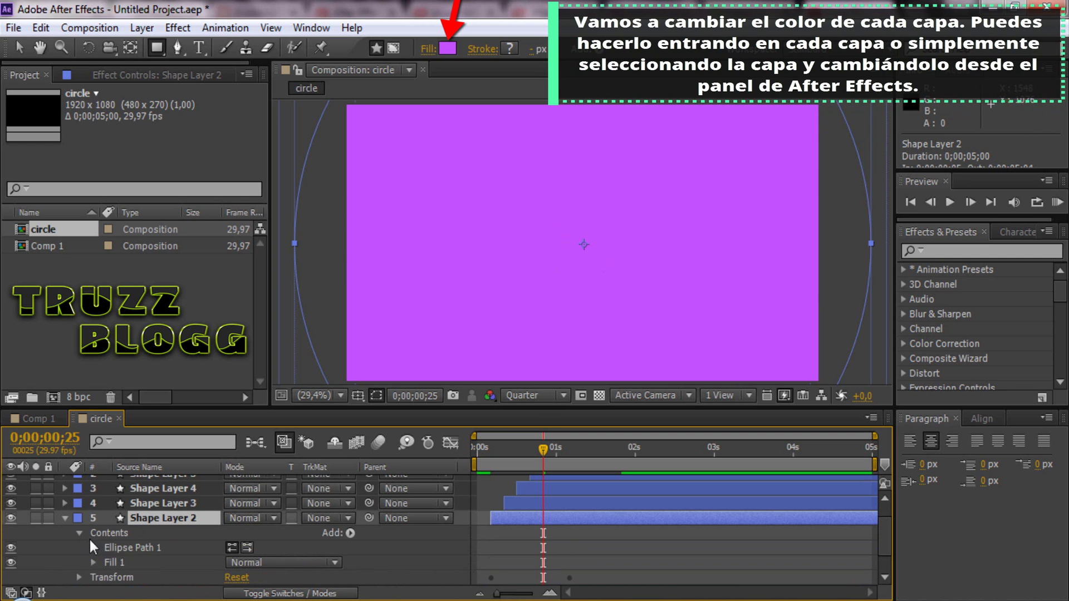
{"action": "left_click", "coordinate": [93, 562]}
{"action": "scroll", "coordinate": [104, 559], "scroll_direction": "down", "scroll_amount": 2}
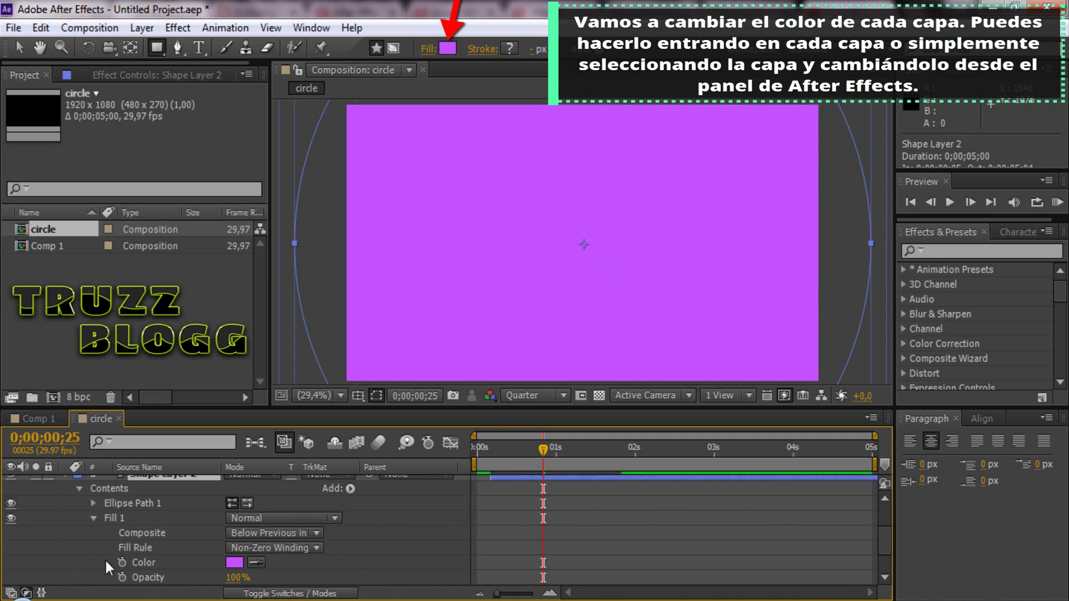
{"action": "left_click", "coordinate": [234, 563]}
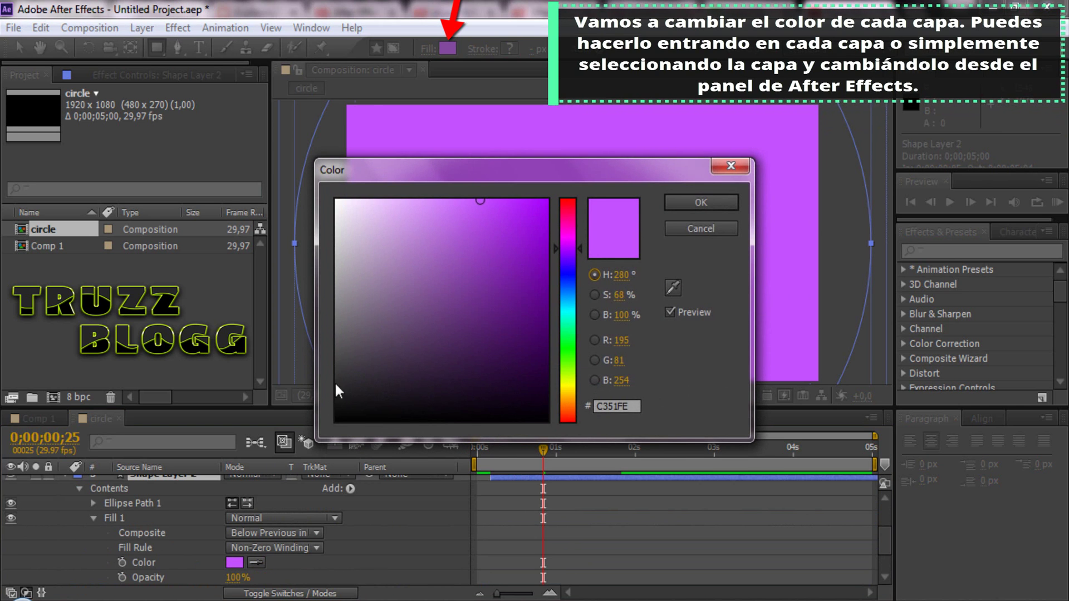
{"action": "left_click", "coordinate": [567, 302]}
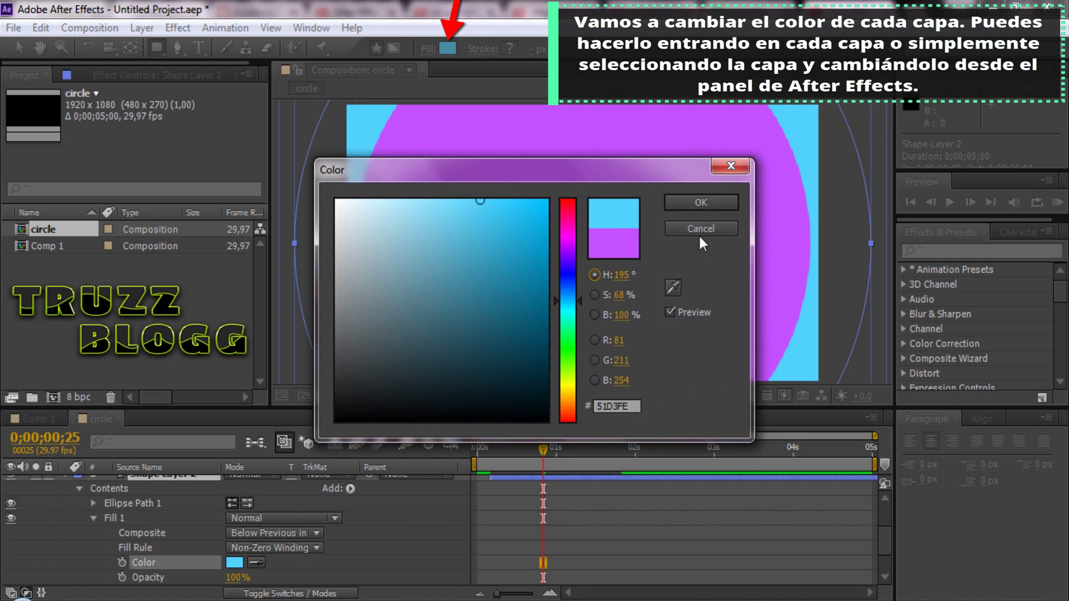
{"action": "left_click", "coordinate": [703, 203]}
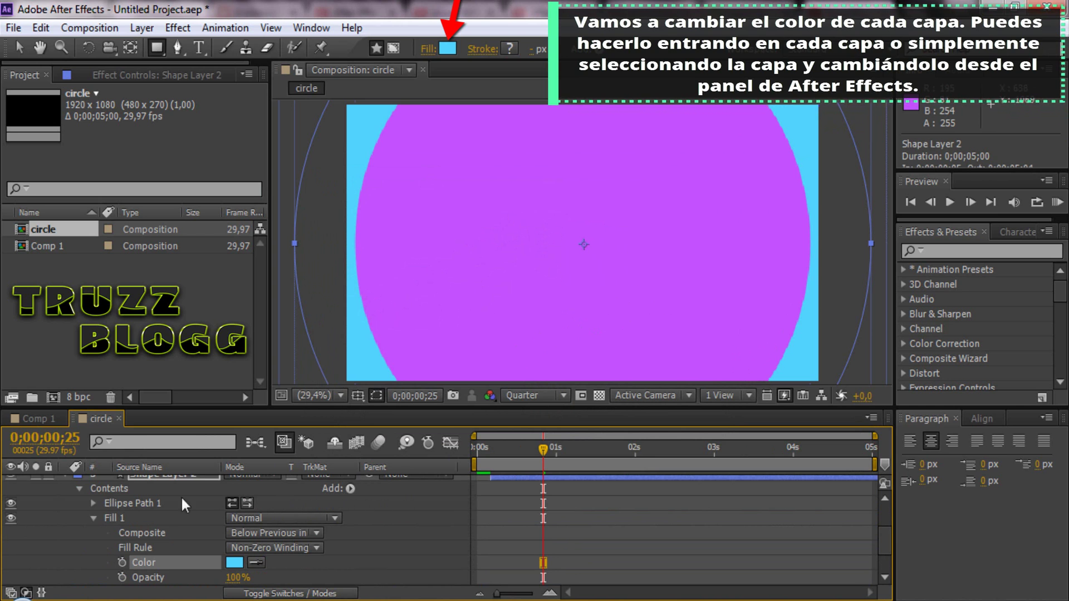
{"action": "scroll", "coordinate": [66, 504], "scroll_direction": "up", "scroll_amount": 2}
- Recolour Shape Layer 3's fill green
{"action": "left_click", "coordinate": [63, 518]}
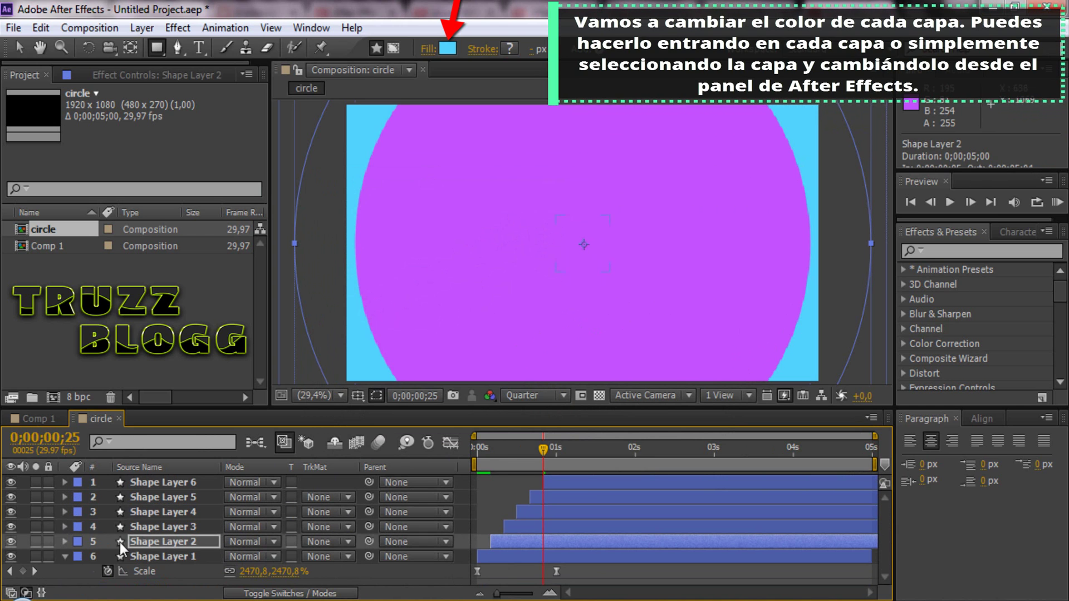
{"action": "left_click", "coordinate": [169, 526]}
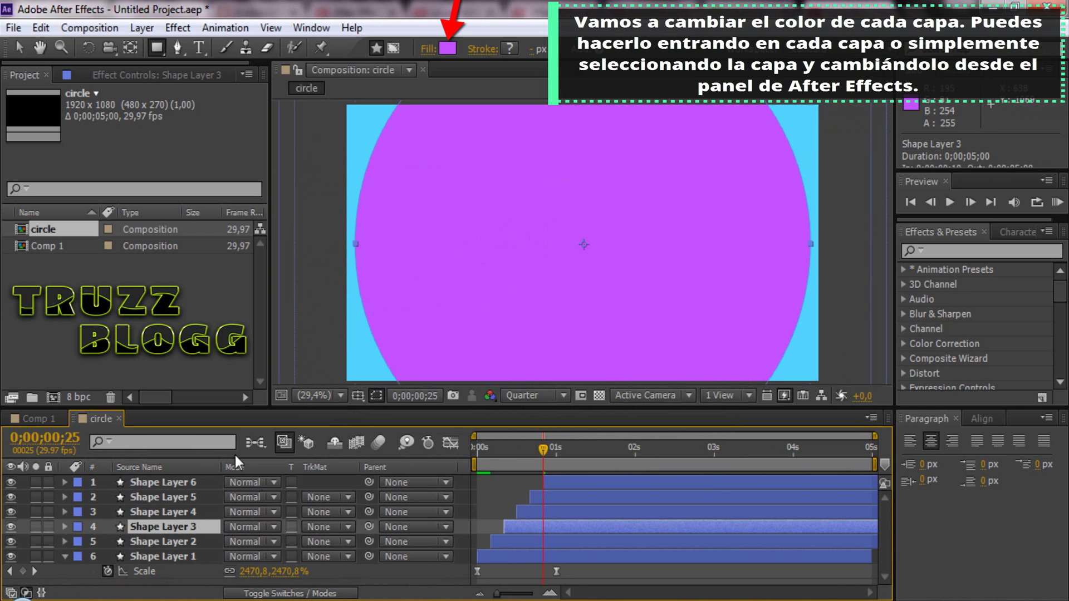
{"action": "left_click", "coordinate": [444, 49]}
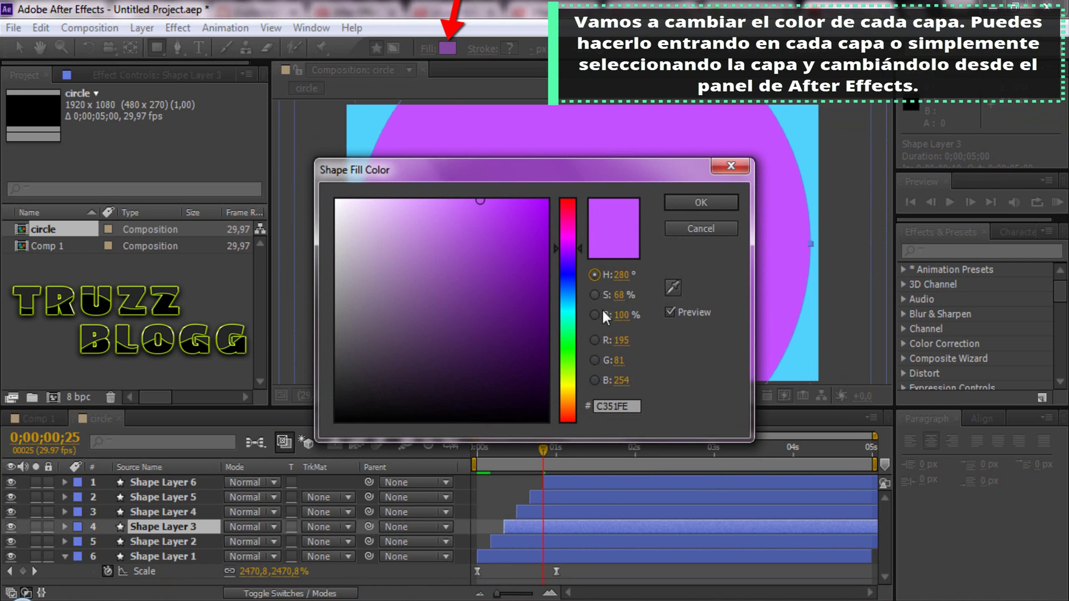
{"action": "left_click_drag", "start_coordinate": [569, 370], "coordinate": [574, 357]}
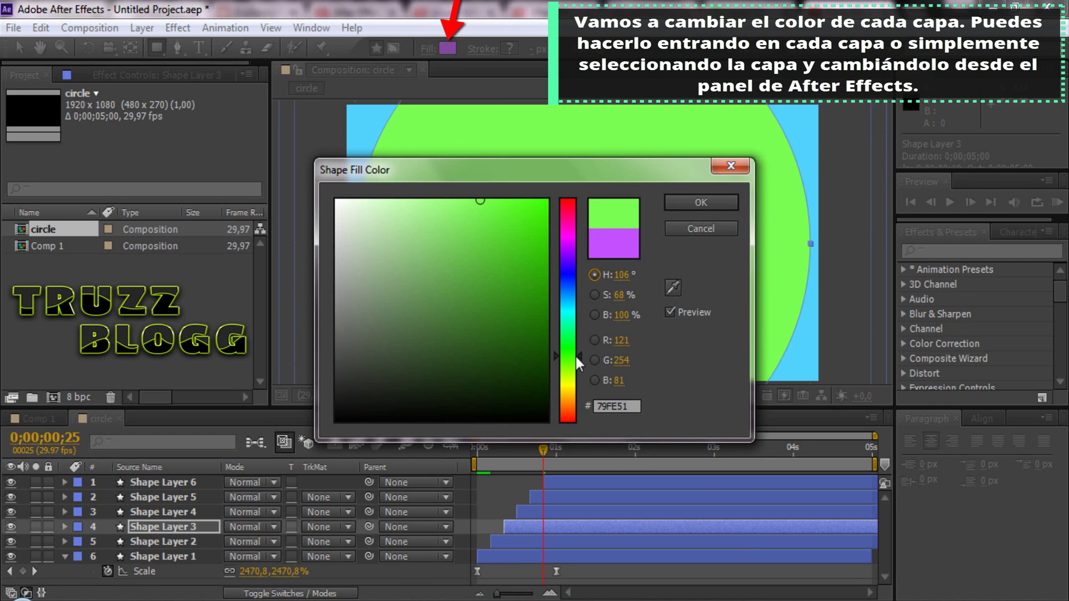
{"action": "left_click", "coordinate": [698, 203]}
- Recolour Shape Layer 4's fill light grey
{"action": "left_click", "coordinate": [166, 512]}
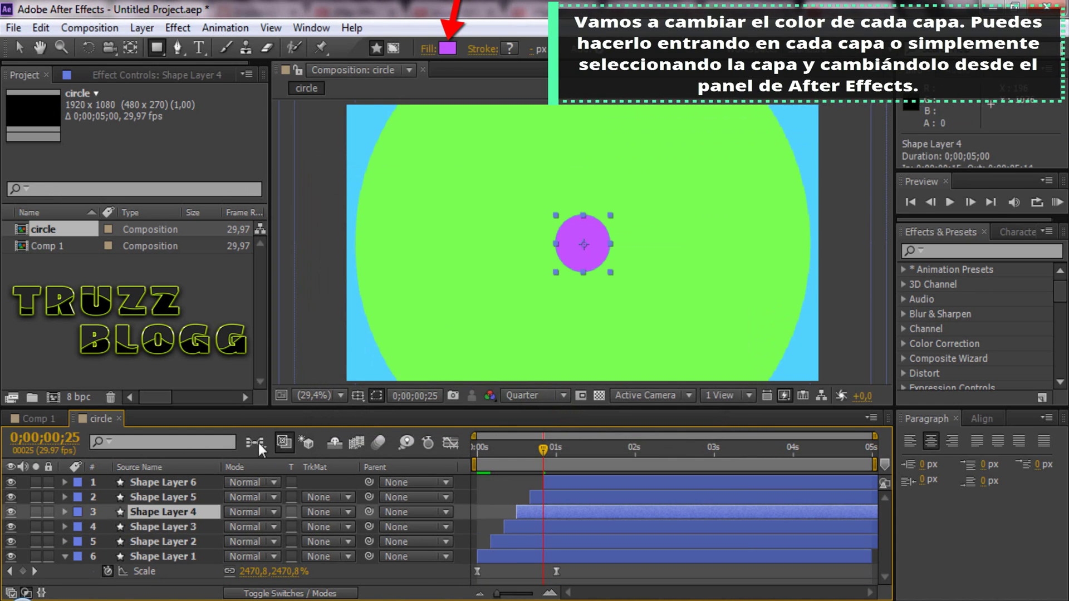
{"action": "left_click", "coordinate": [446, 49]}
{"action": "left_click", "coordinate": [345, 207]}
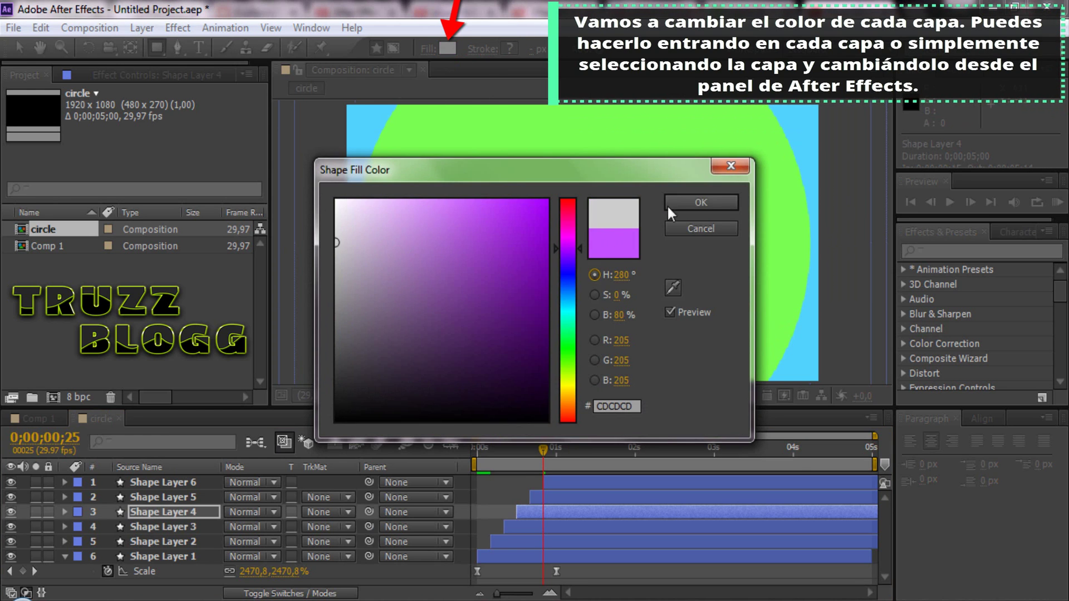
{"action": "left_click", "coordinate": [698, 203]}
- Recolour Shape Layer 5's fill bright red
{"action": "left_click", "coordinate": [164, 482]}
{"action": "left_click", "coordinate": [175, 498]}
{"action": "left_click", "coordinate": [447, 49]}
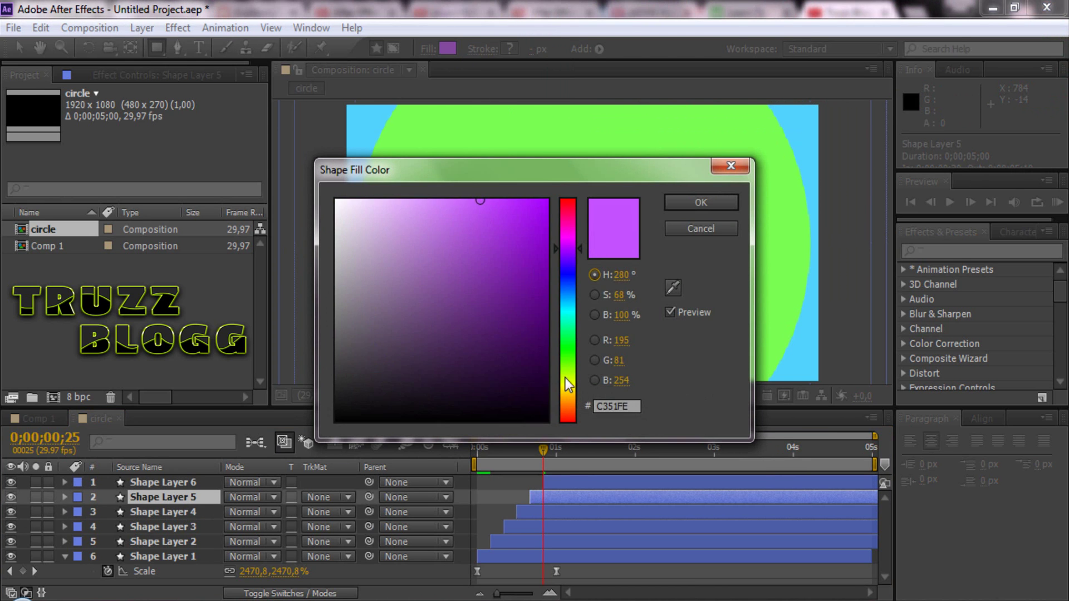
{"action": "left_click", "coordinate": [567, 417]}
{"action": "left_click", "coordinate": [551, 219]}
{"action": "left_click", "coordinate": [701, 202]}
- Recolour Shape Layer 6's fill near-black
{"action": "left_click", "coordinate": [165, 482]}
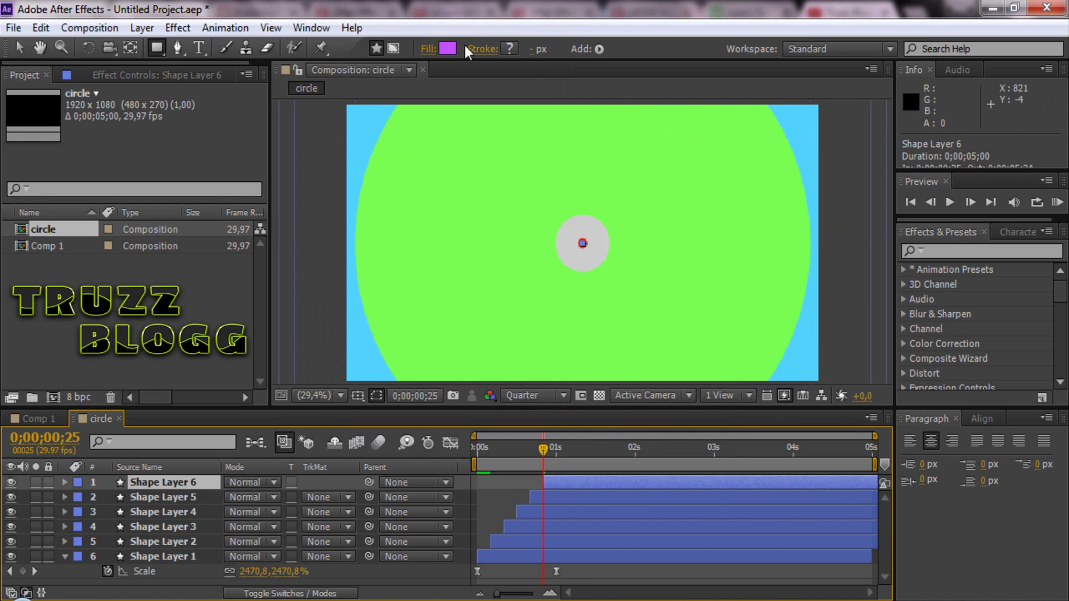
{"action": "left_click", "coordinate": [447, 49]}
{"action": "left_click", "coordinate": [335, 397]}
{"action": "left_click", "coordinate": [333, 404]}
{"action": "left_click", "coordinate": [701, 203]}
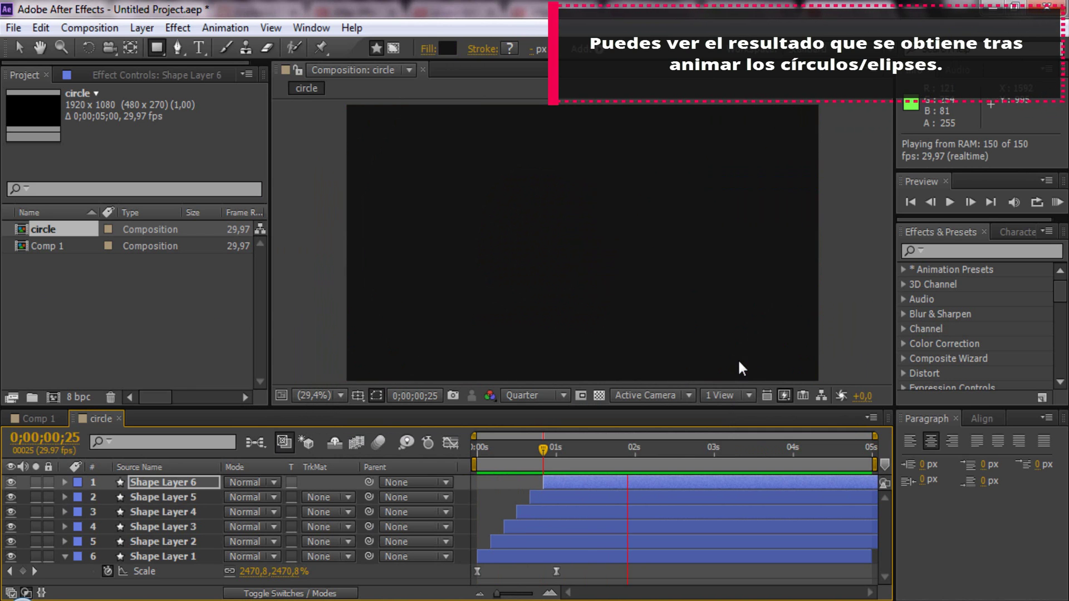
- Change Shape Layer 5's fill from red to green
{"action": "key", "text": "space"}
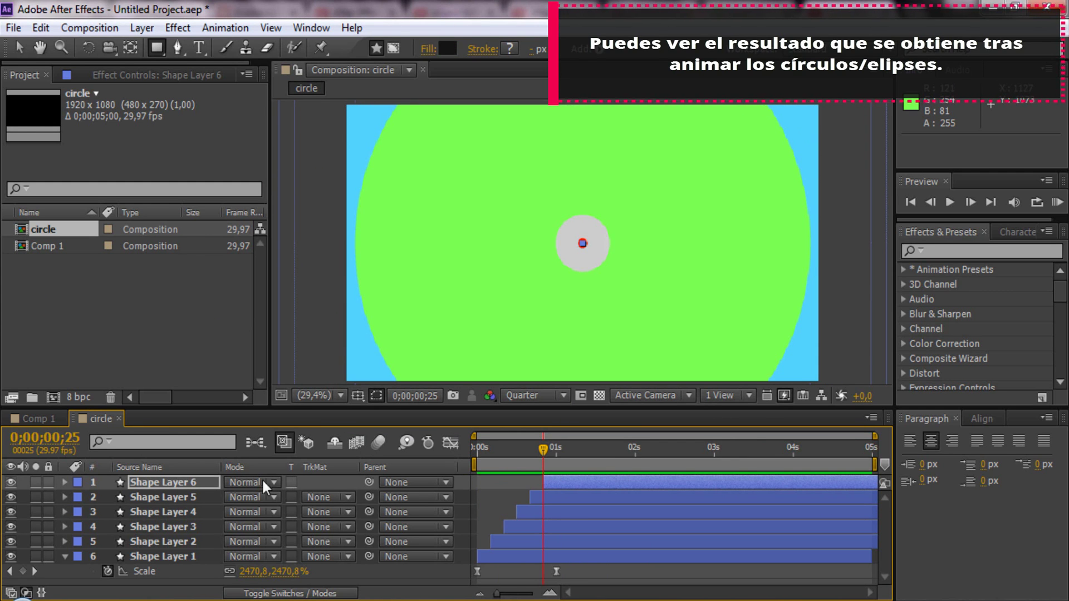
{"action": "left_click", "coordinate": [173, 512]}
{"action": "left_click", "coordinate": [177, 527]}
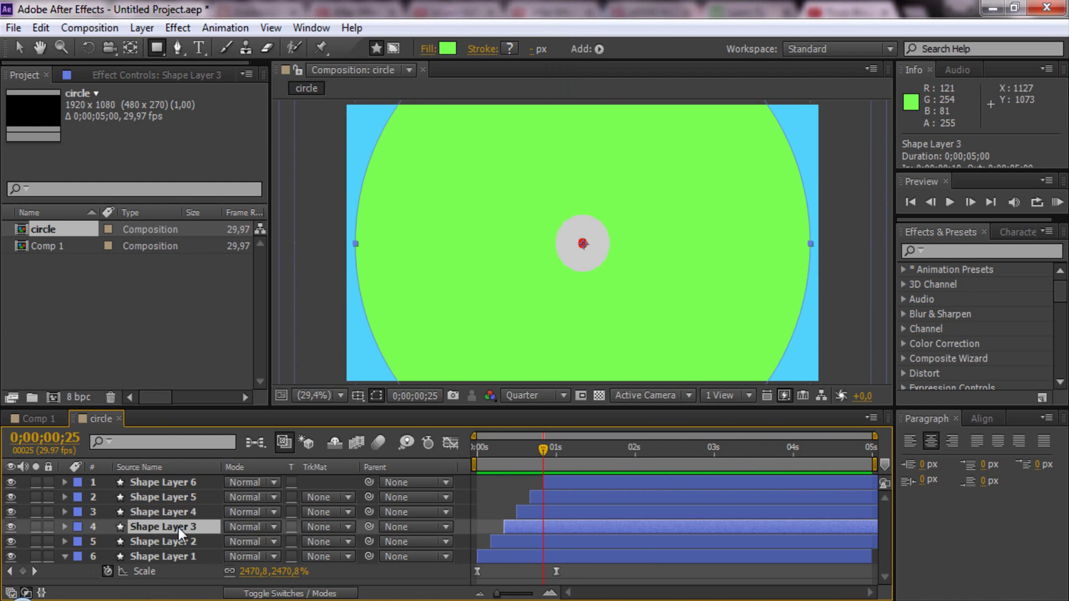
{"action": "left_click", "coordinate": [169, 495]}
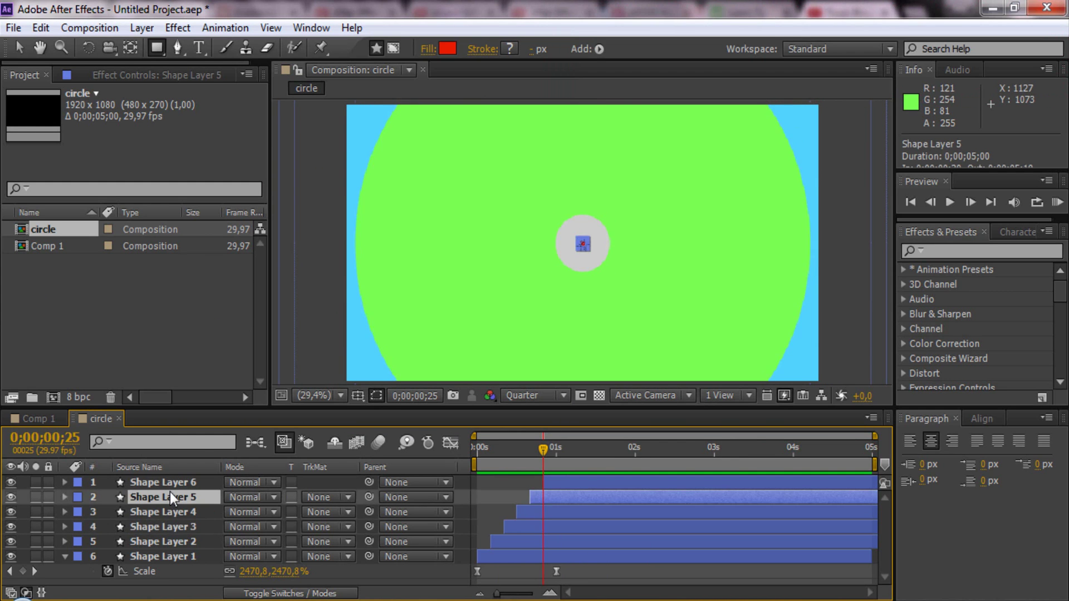
{"action": "left_click", "coordinate": [447, 48]}
{"action": "left_click_drag", "start_coordinate": [566, 292], "coordinate": [569, 349]}
{"action": "left_click", "coordinate": [686, 205]}
- RAM-preview the circle burst twice to check the colours and timing
{"action": "key", "text": "KP_0"}
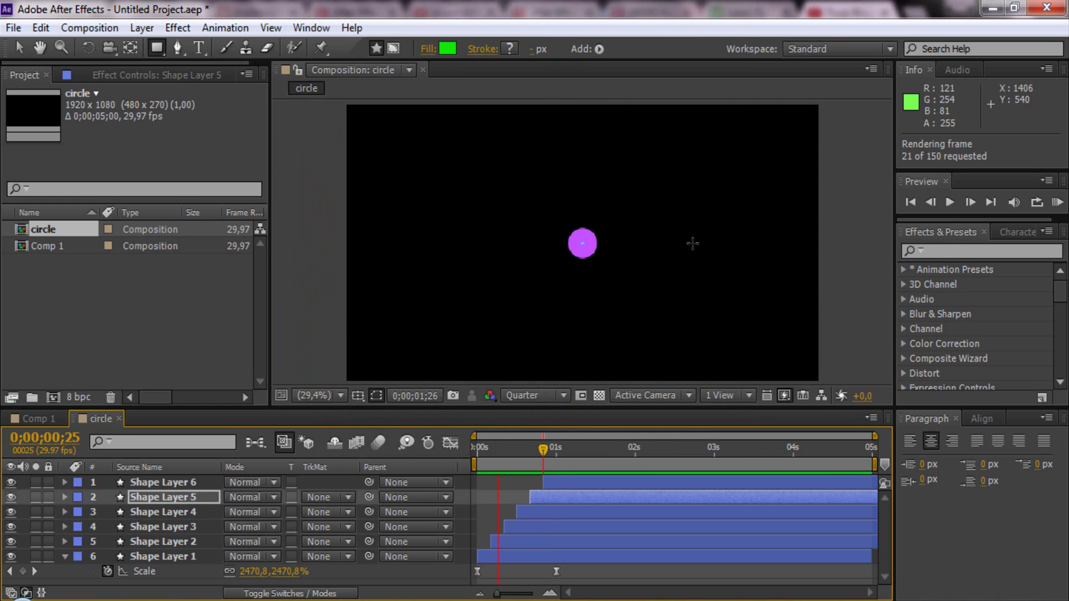
{"action": "key", "text": "space"}
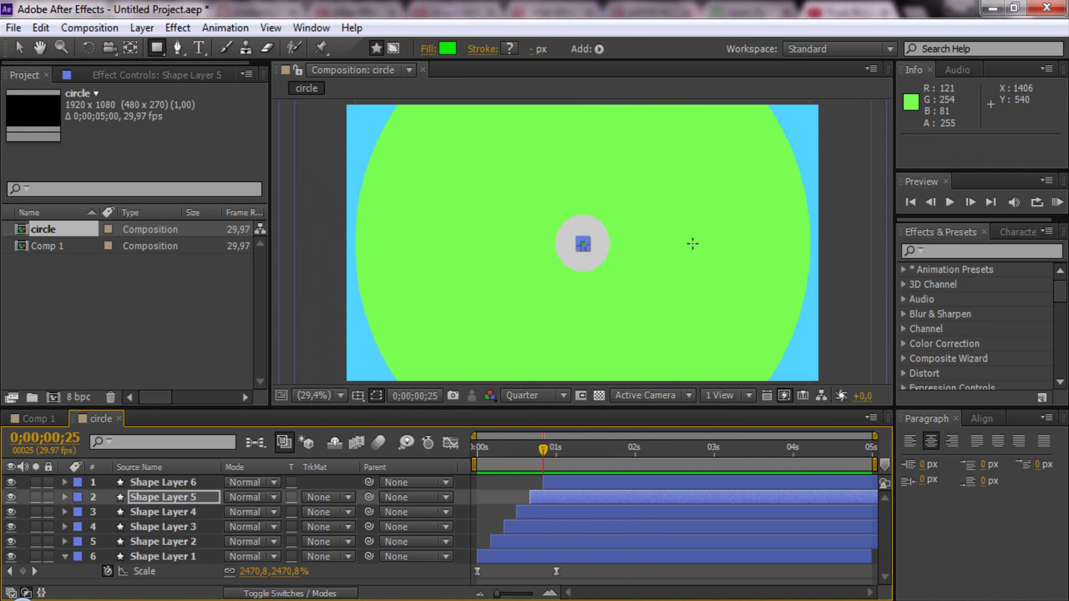
{"action": "key", "text": "KP_0"}
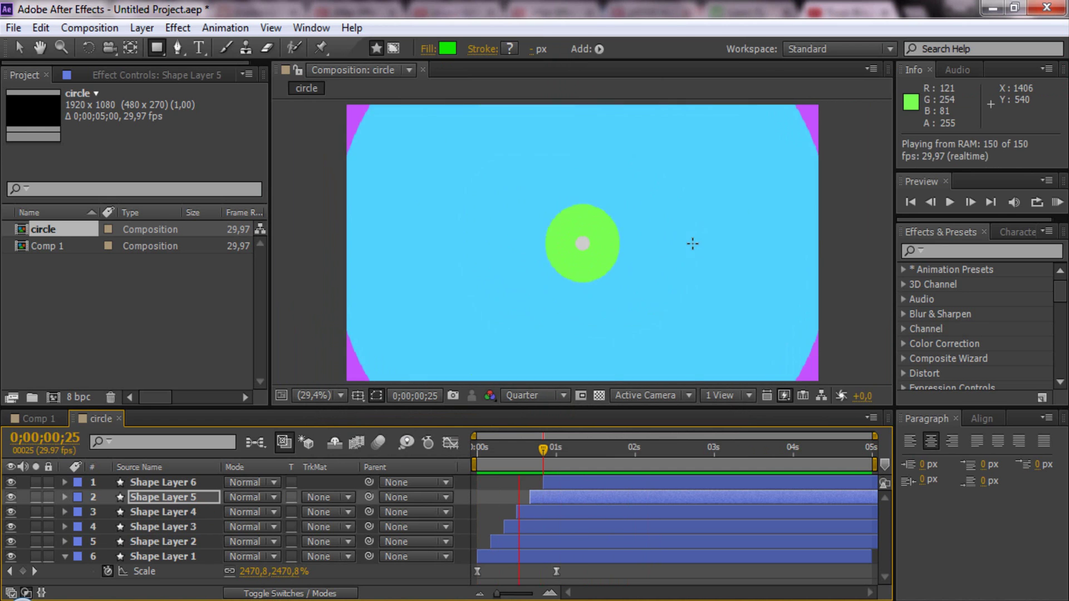
{"action": "key", "text": "space"}
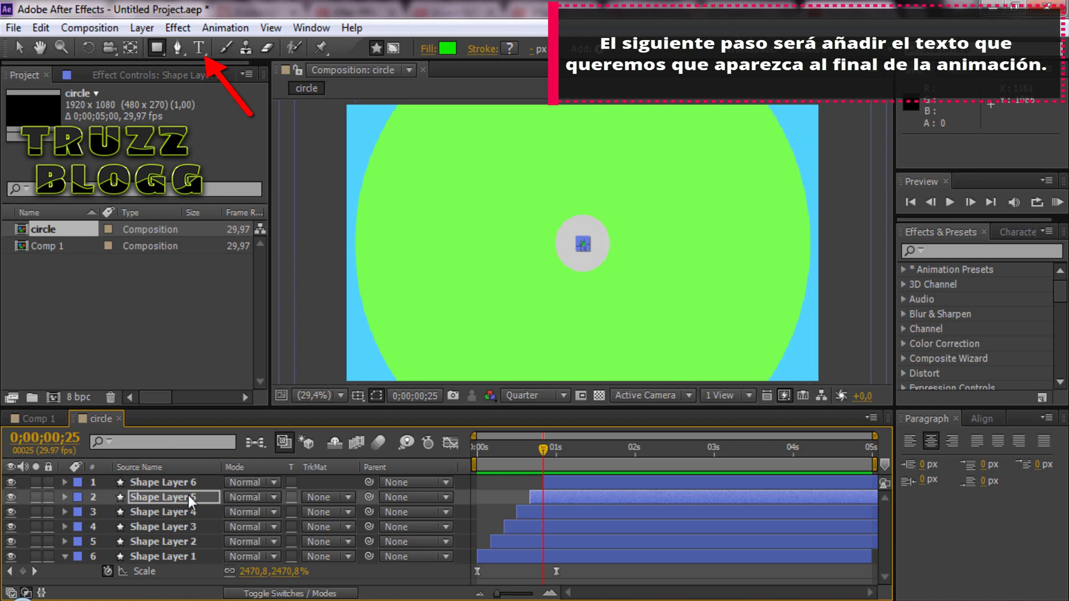
{"action": "left_click", "coordinate": [199, 48]}
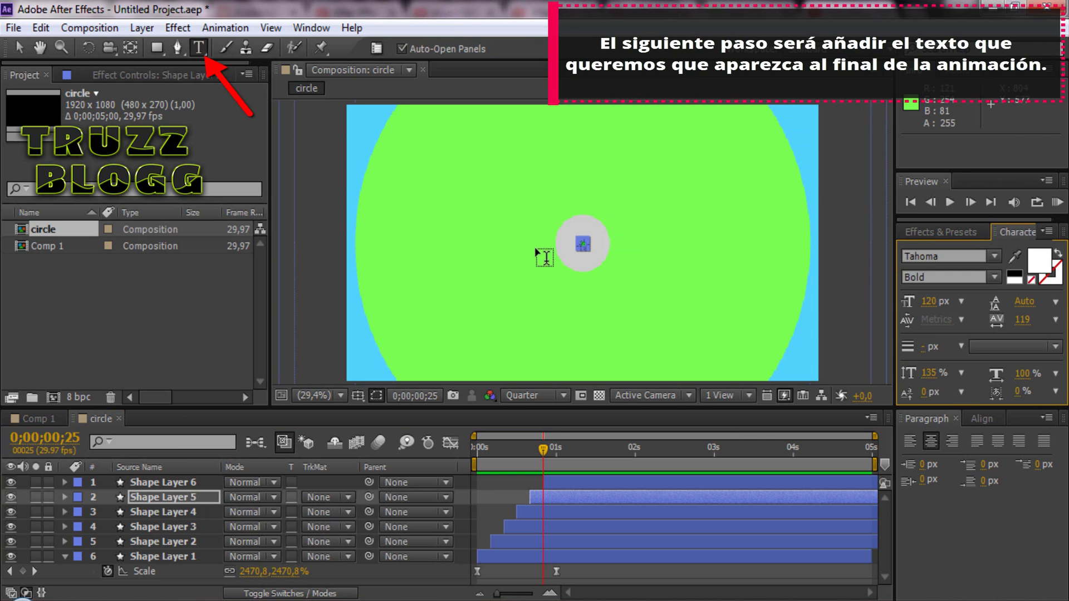
- Add TRUZZBLOGG as a white Tahoma Bold 120 px text layer centred over the circles
{"action": "left_click", "coordinate": [496, 245]}
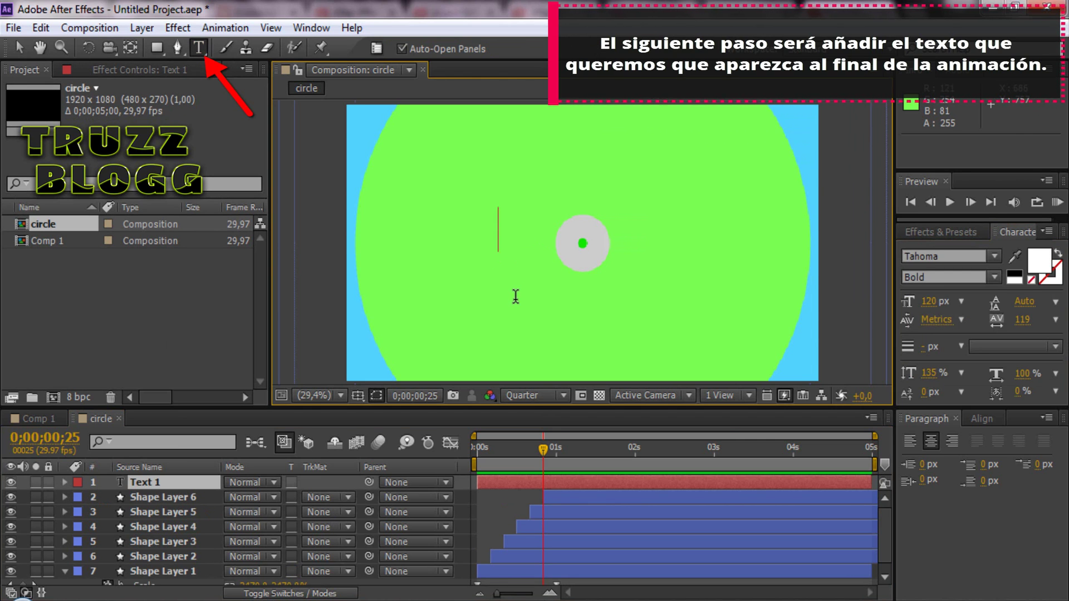
{"action": "type", "text": "TRUZZBLOGG"}
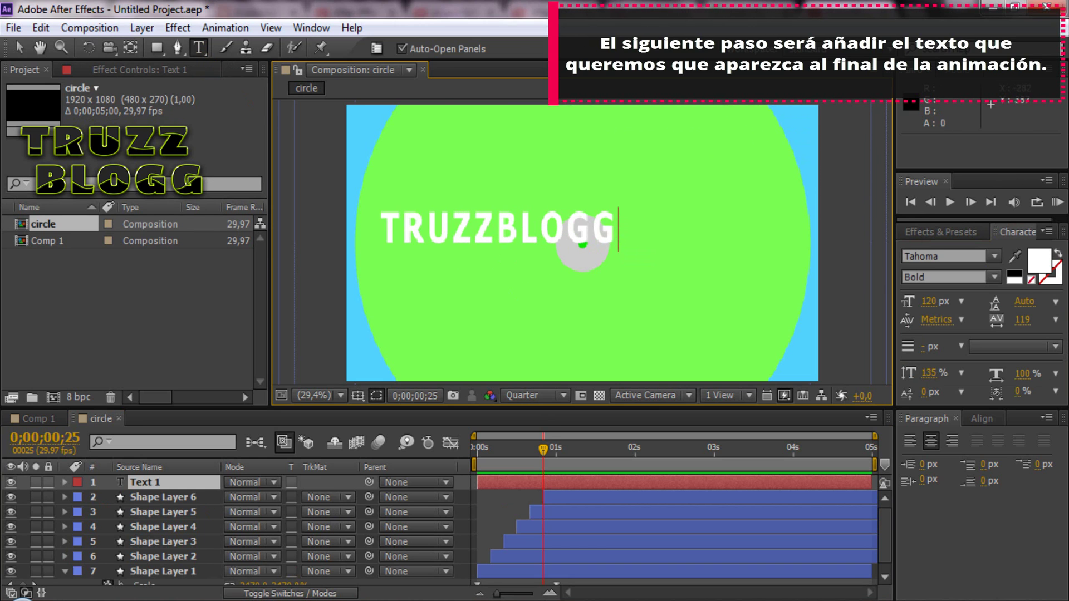
{"action": "left_click", "coordinate": [19, 48]}
{"action": "left_click_drag", "start_coordinate": [424, 233], "coordinate": [509, 249]}
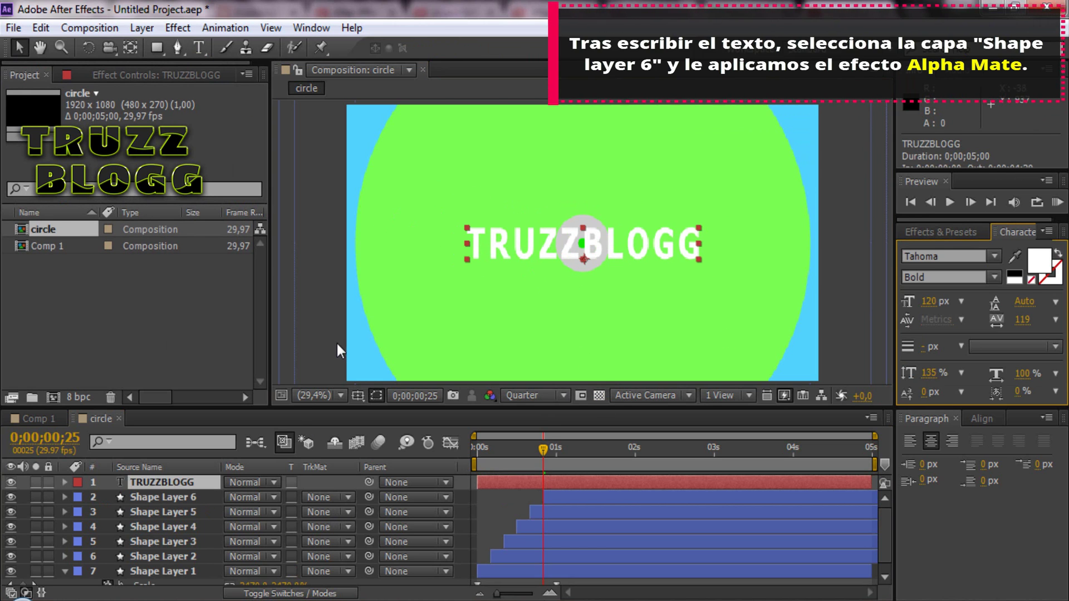
{"action": "left_click", "coordinate": [186, 496]}
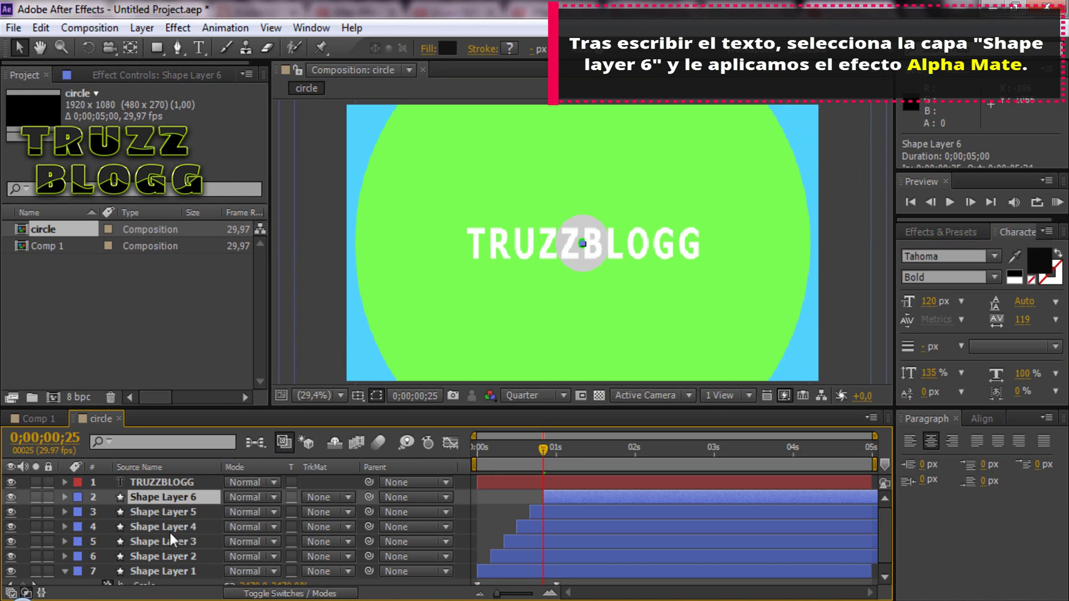
{"action": "left_click", "coordinate": [310, 594]}
{"action": "left_click", "coordinate": [310, 594]}
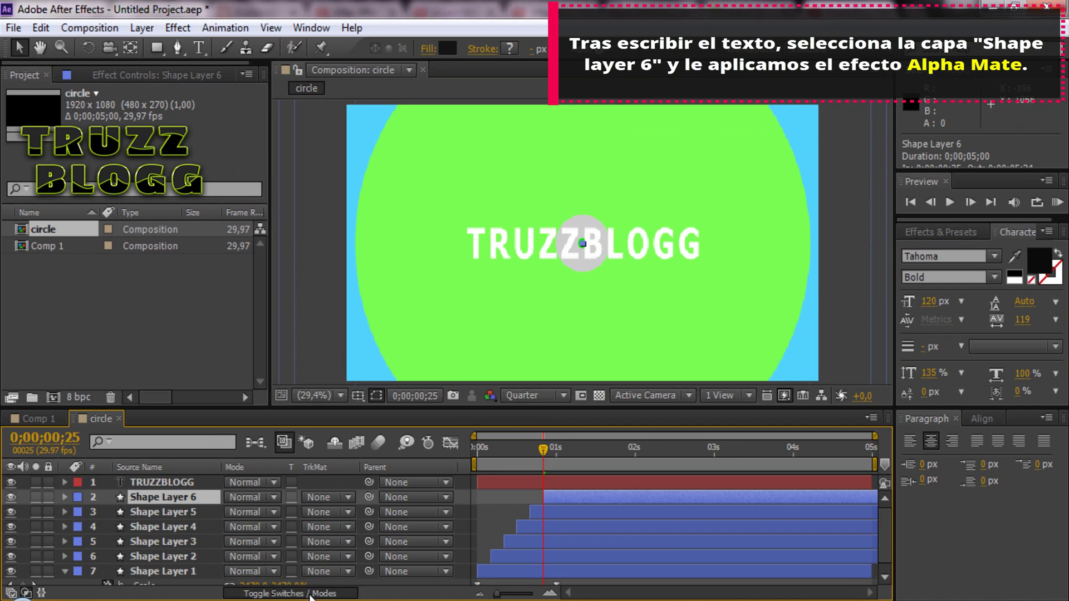
{"action": "left_click", "coordinate": [310, 593]}
{"action": "left_click", "coordinate": [310, 594]}
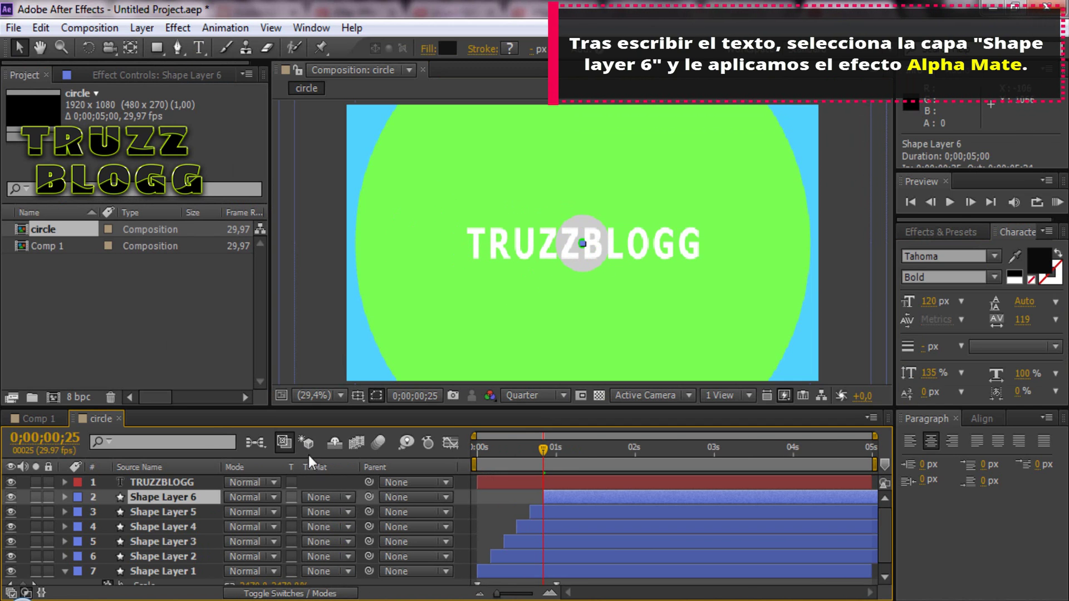
{"action": "left_click", "coordinate": [346, 496]}
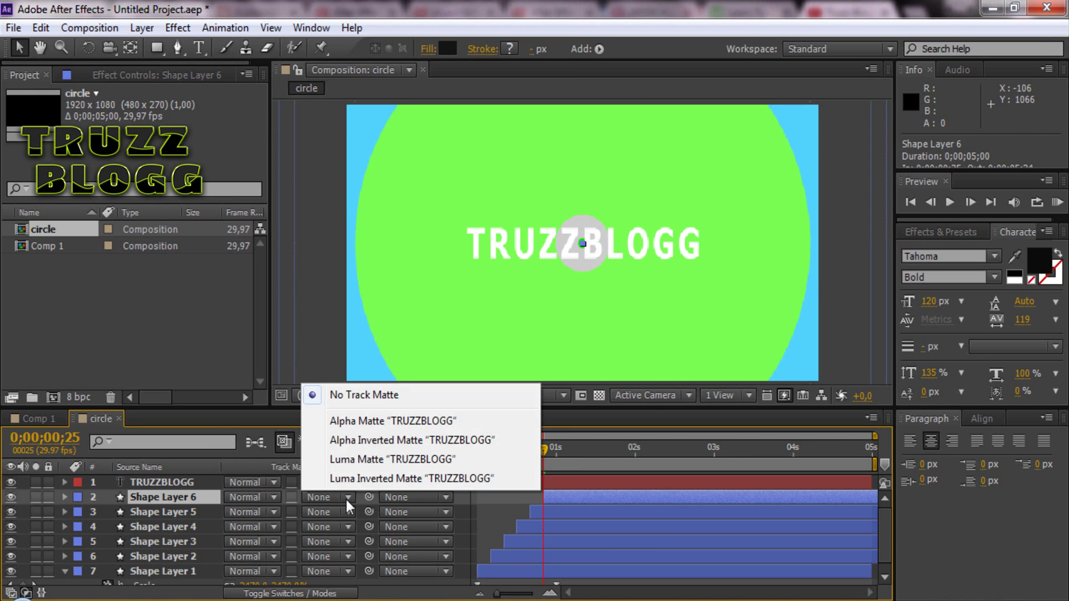
{"action": "left_click", "coordinate": [360, 422]}
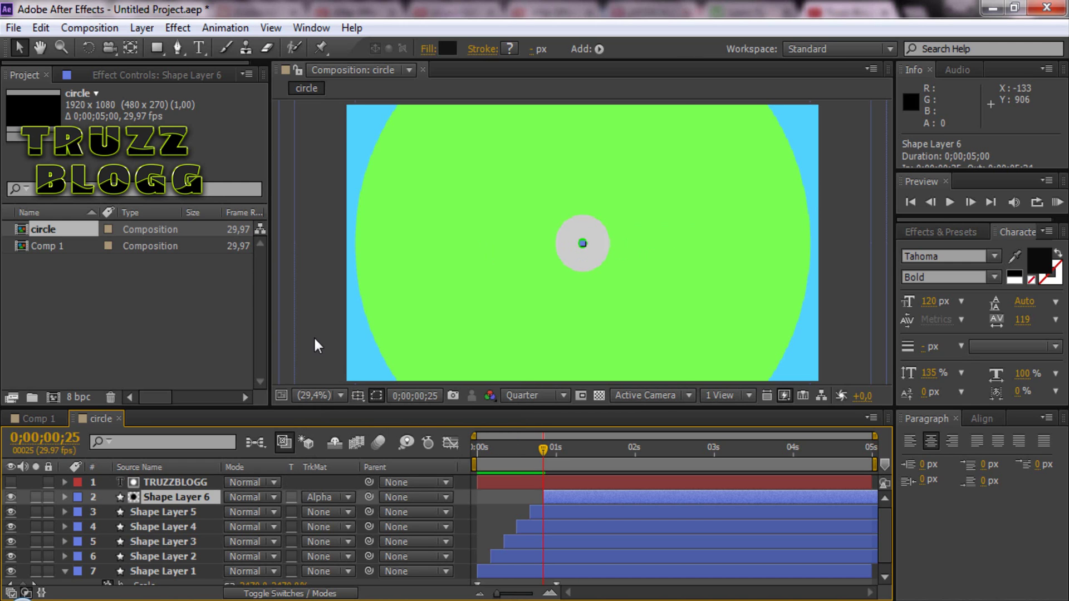
{"action": "key", "text": "KP_0"}
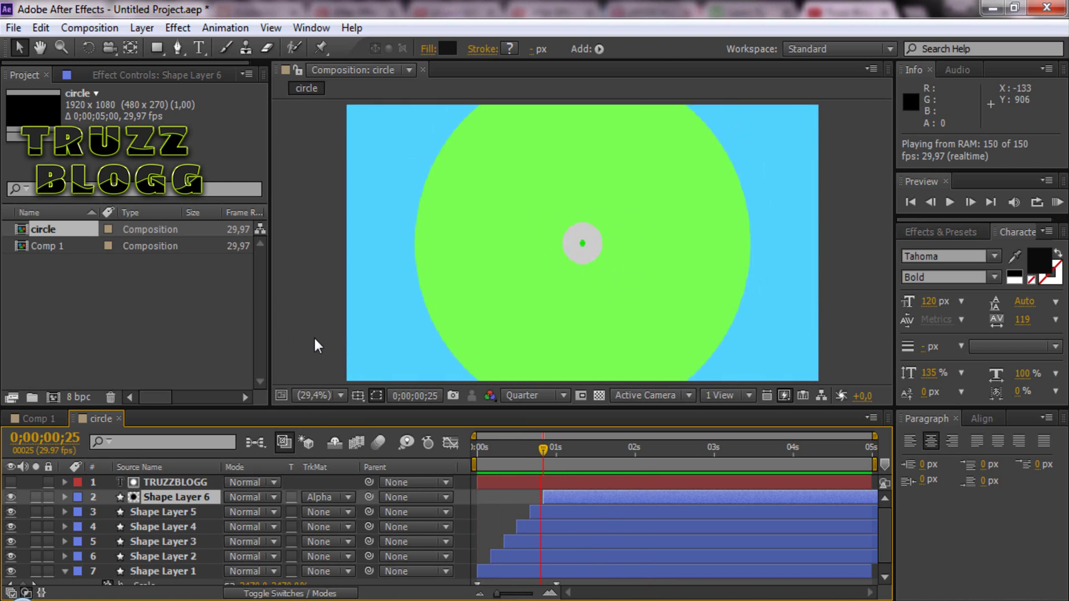
{"action": "key", "text": "KP_0"}
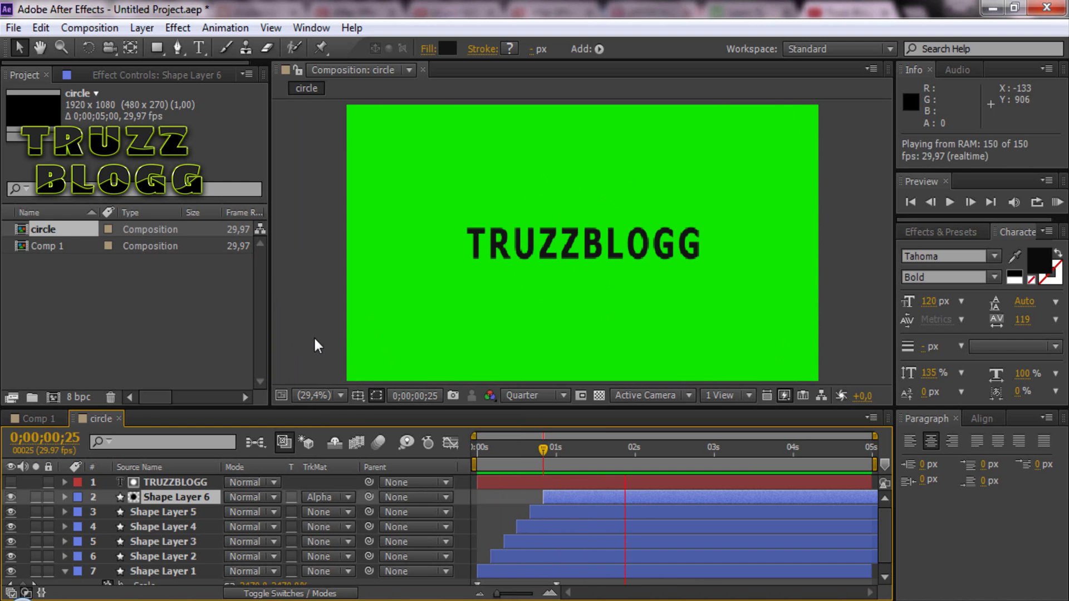
{"action": "key", "text": "KP_0"}
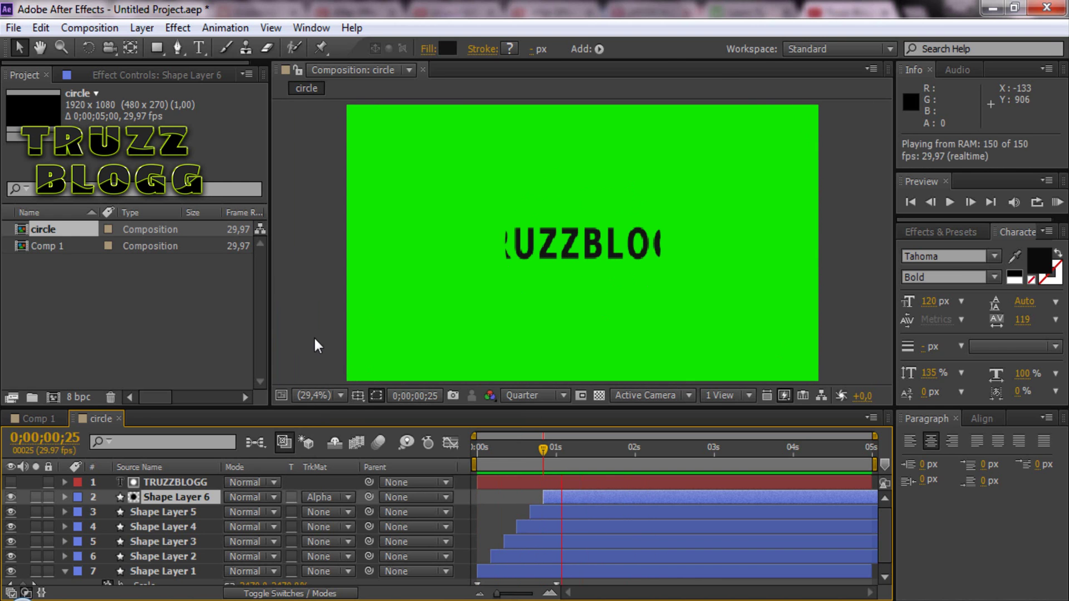
{"action": "key", "text": "space"}
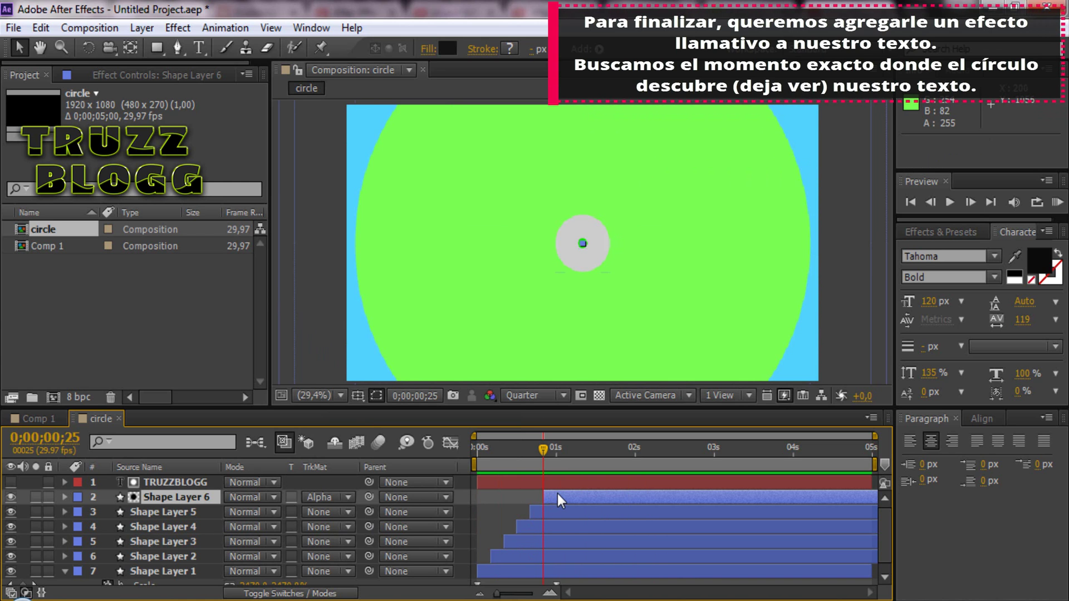
- Step to 0;00;01;11, two frames past the full TRUZZBLOGG reveal, and select the text layer
{"action": "key", "text": "Page_Down"}
{"action": "key", "text": "Page_Down"}
{"action": "key", "text": "Page_Down"}
{"action": "key", "text": "Page_Down"}
{"action": "key", "text": "Page_Down"}
{"action": "key", "text": "Page_Down"}
{"action": "key", "text": "Page_Down"}
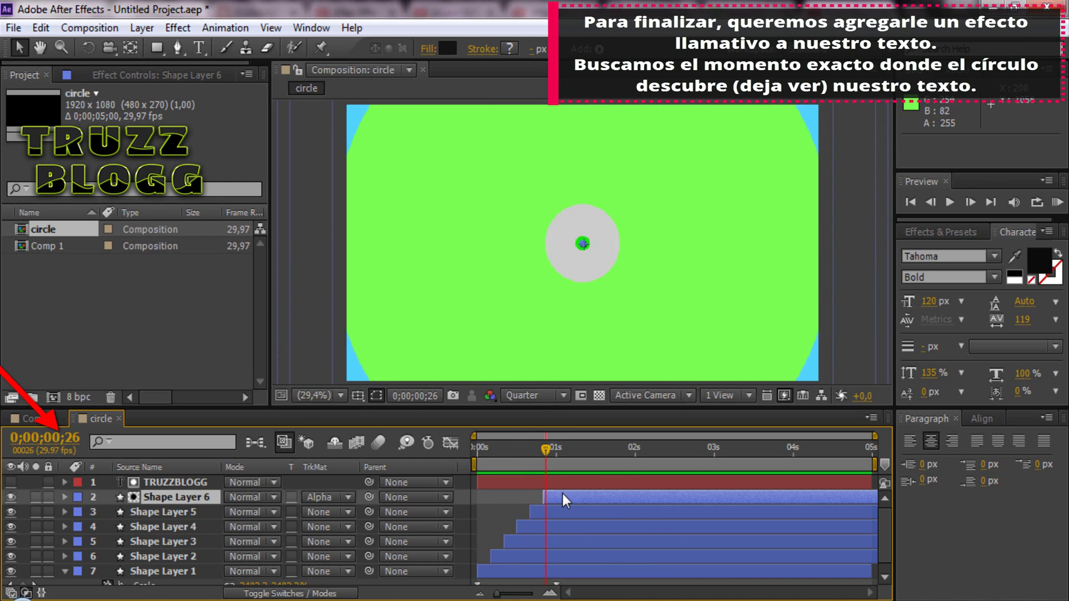
{"action": "key", "text": "Page_Down"}
{"action": "key", "text": "Page_Down"}
{"action": "key", "text": "Page_Down"}
{"action": "key", "text": "Page_Down"}
{"action": "key", "text": "Page_Down"}
{"action": "key", "text": "Page_Down"}
{"action": "key", "text": "Page_Down"}
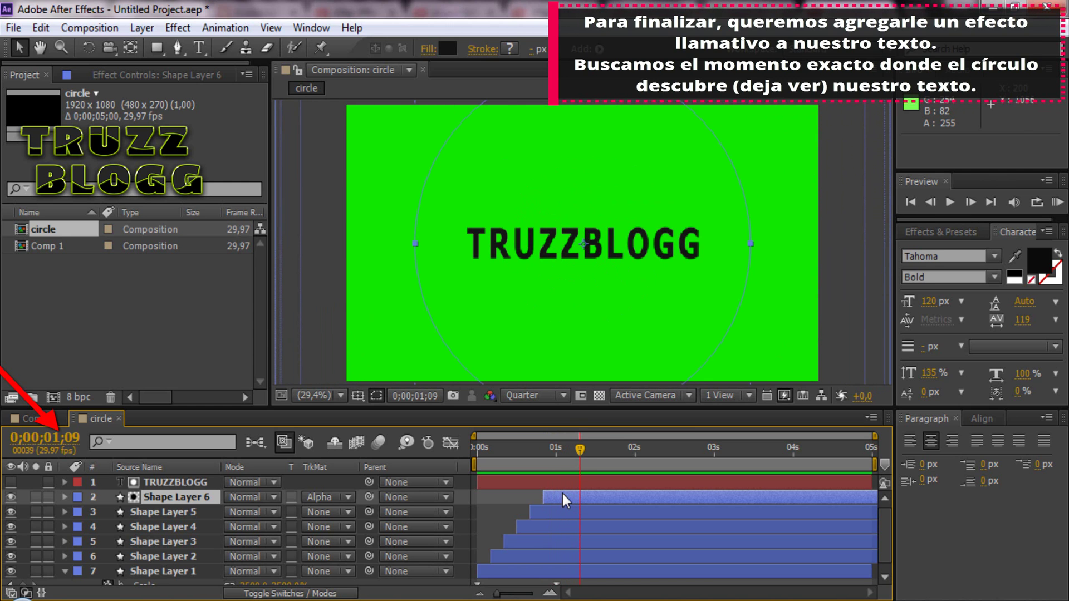
{"action": "key", "text": "Page_Up"}
{"action": "key", "text": "Page_Down"}
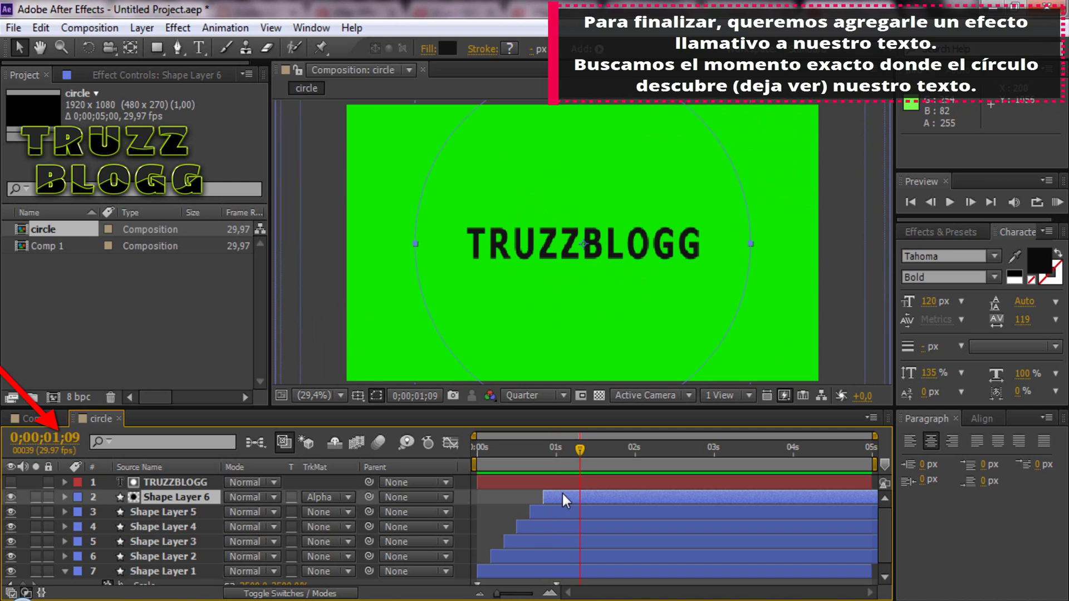
{"action": "key", "text": "Page_Down"}
{"action": "key", "text": "Page_Down"}
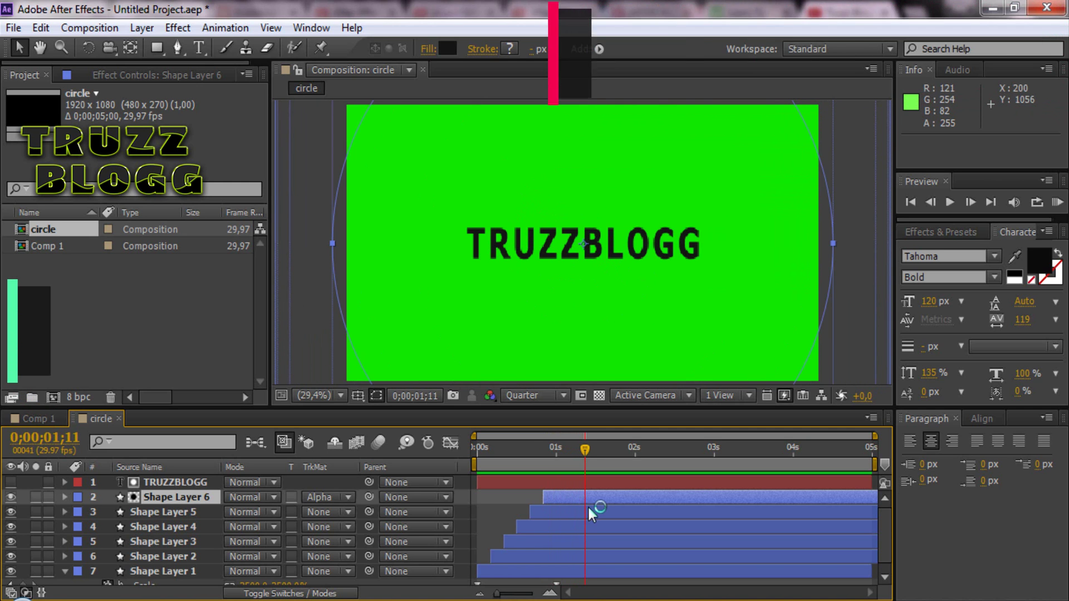
{"action": "left_click", "coordinate": [172, 496]}
- Keyframe TRUZZBLOGG's Scale at 100% at 0;00;01;11, then 140% five frames later
{"action": "left_click", "coordinate": [172, 488]}
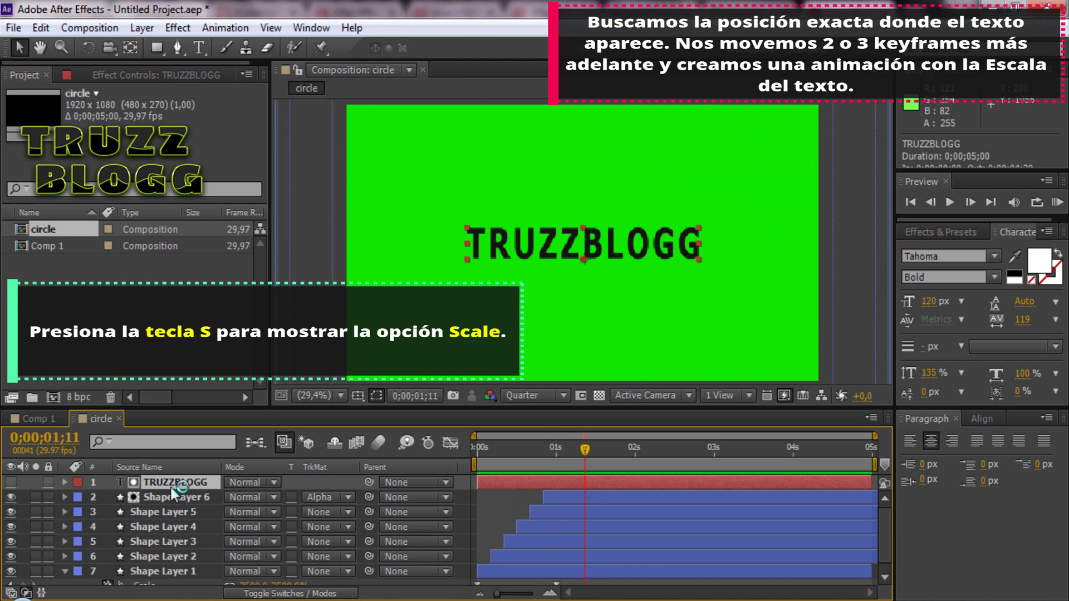
{"action": "key", "text": "s"}
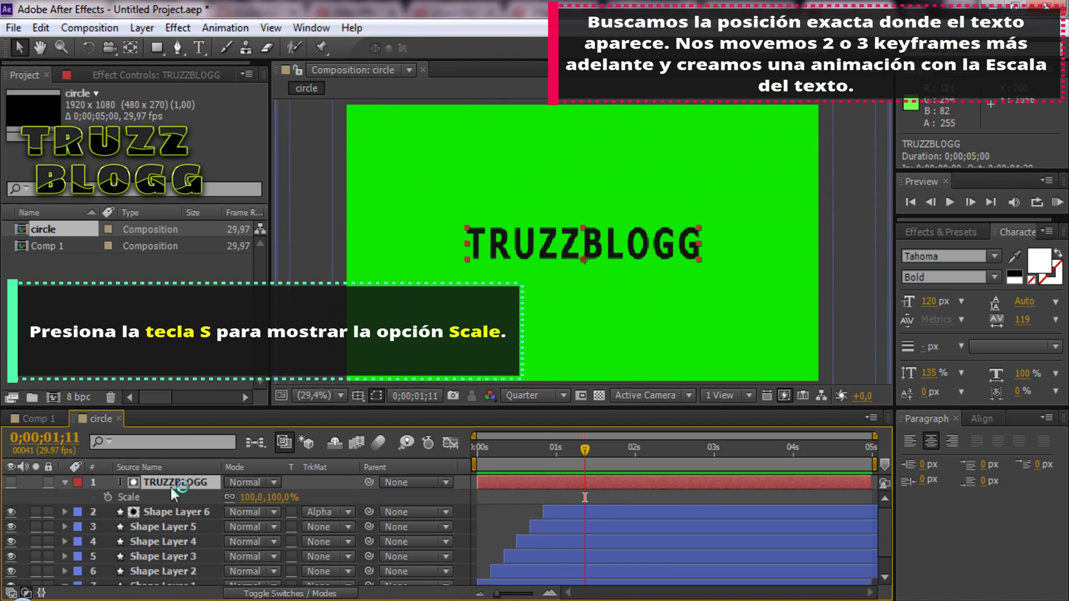
{"action": "left_click", "coordinate": [108, 497]}
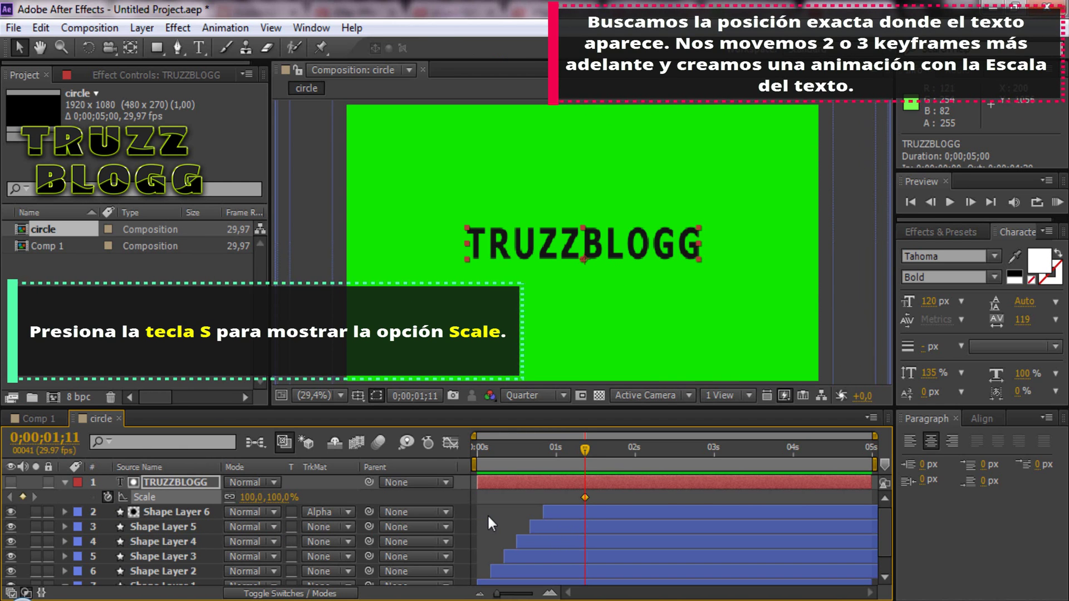
{"action": "key", "text": "Page_Down"}
{"action": "key", "text": "Page_Down"}
{"action": "key", "text": "Page_Down"}
{"action": "key", "text": "Page_Down"}
{"action": "key", "text": "Page_Down"}
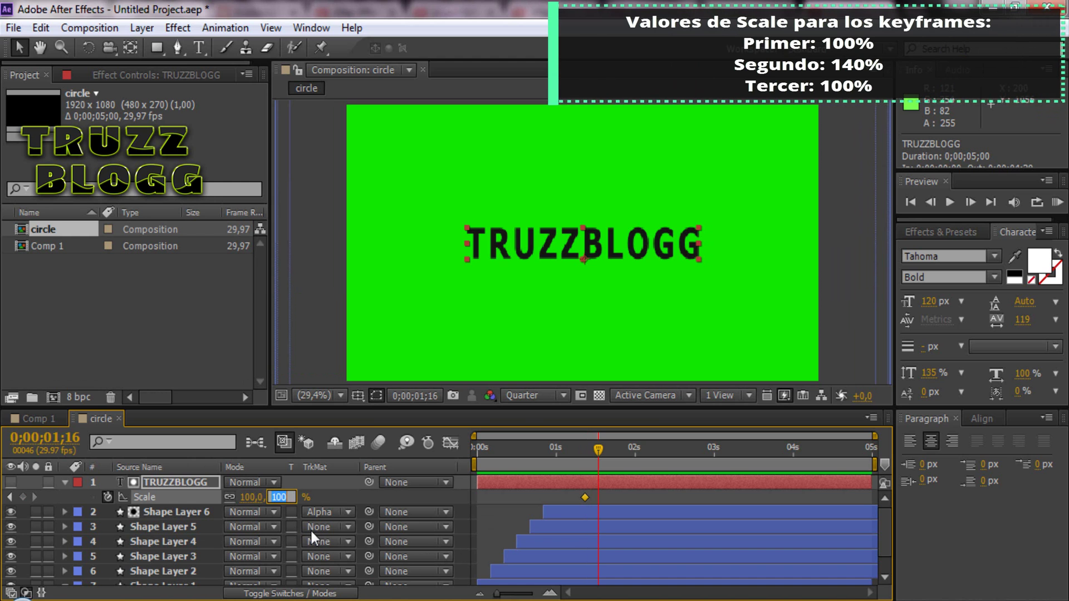
{"action": "type", "text": "14"}
{"action": "key", "text": "Return"}
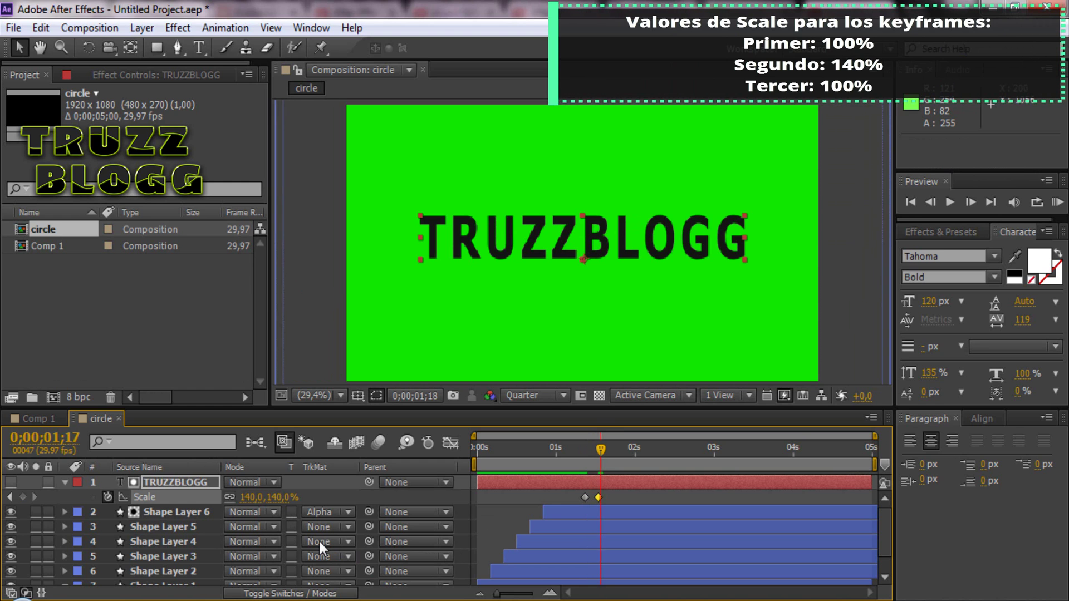
- Add a final 100% Scale keyframe five frames later and preview the pop from the start
{"action": "key", "text": "Page_Down"}
{"action": "key", "text": "Page_Down"}
{"action": "key", "text": "Page_Down"}
{"action": "key", "text": "Page_Down"}
{"action": "key", "text": "Page_Down"}
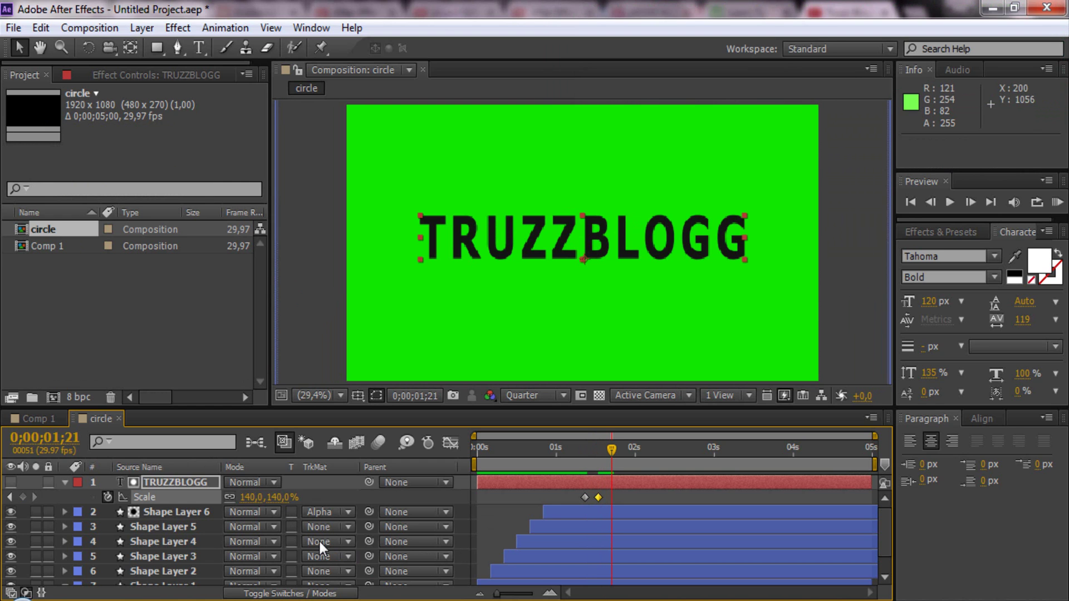
{"action": "left_click", "coordinate": [278, 498]}
{"action": "type", "text": "100"}
{"action": "key", "text": "Return"}
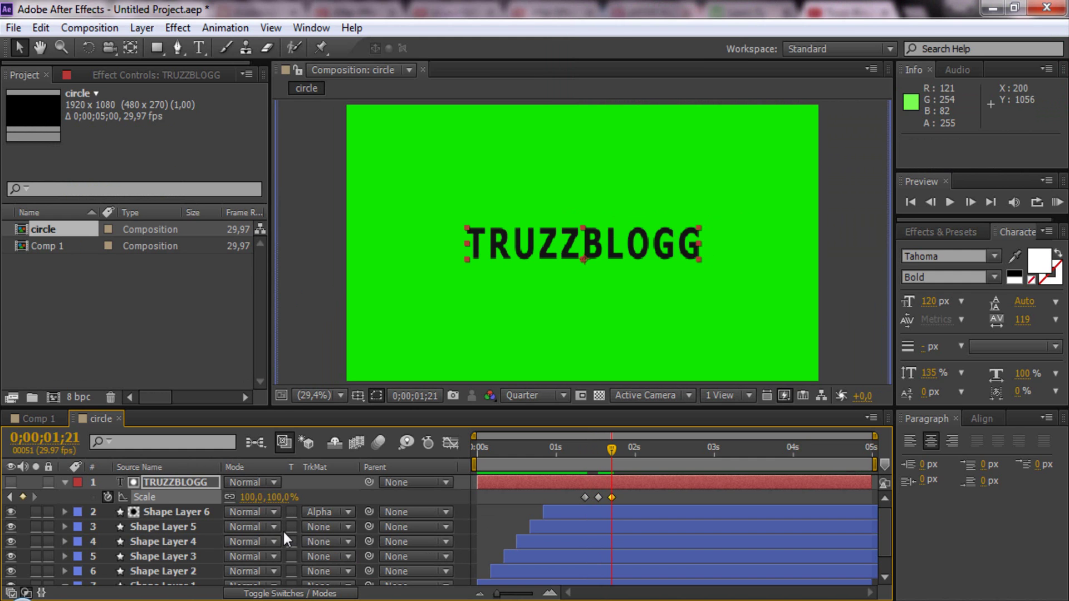
{"action": "key", "text": "shift+Page_Up"}
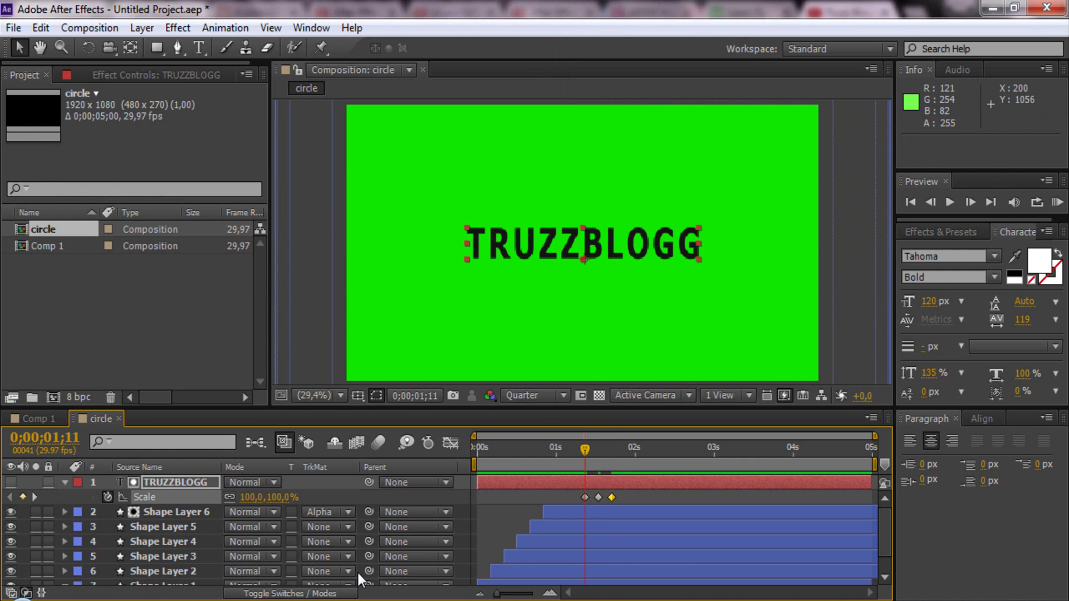
{"action": "key", "text": "KP_0"}
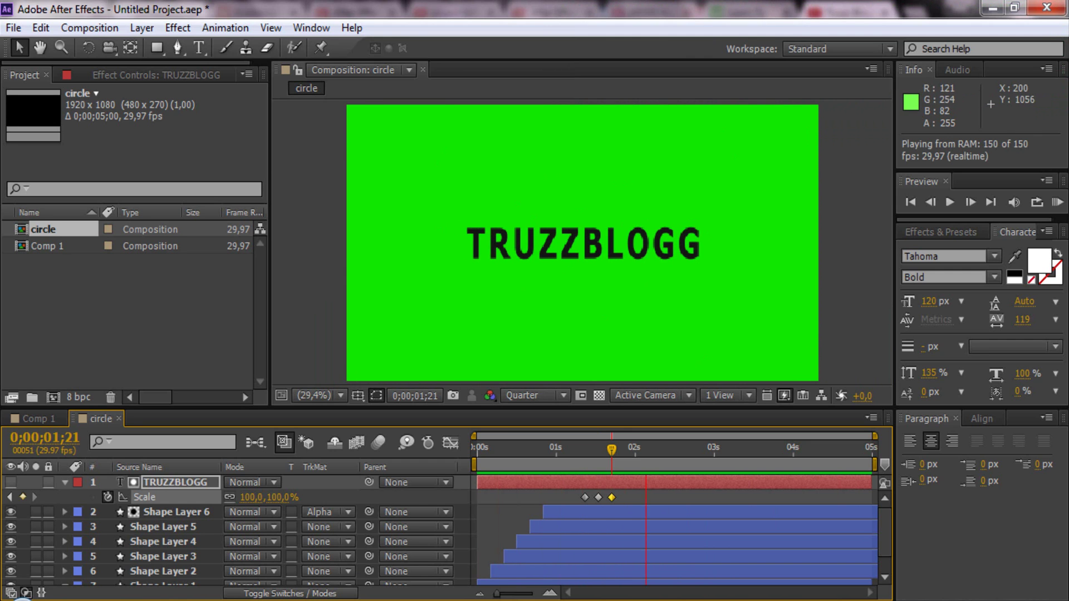
{"action": "key", "text": "space"}
{"action": "left_click", "coordinate": [642, 498]}
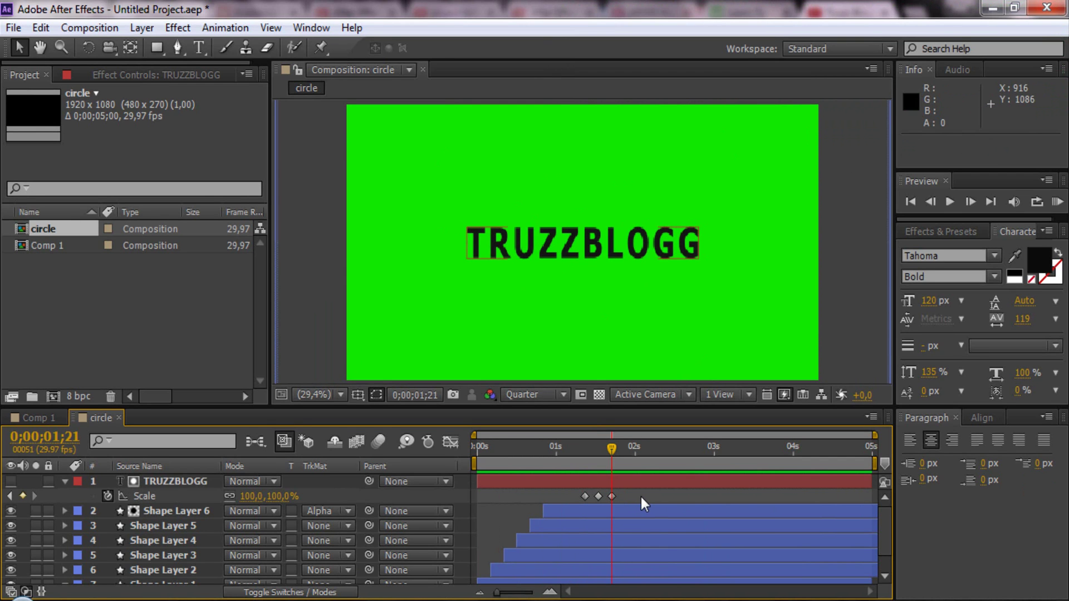
- Apply Easy Ease to all three TRUZZBLOGG Scale keyframes and preview the eased pop
{"action": "left_click_drag", "start_coordinate": [640, 497], "coordinate": [570, 494]}
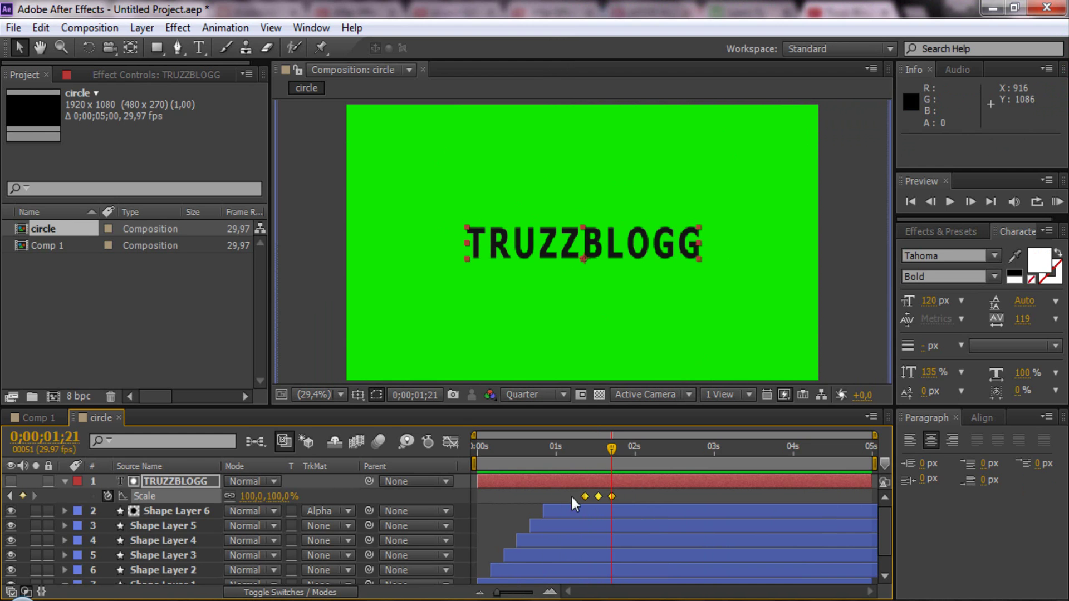
{"action": "right_click", "coordinate": [583, 496]}
{"action": "mouse_move", "coordinate": [673, 483]}
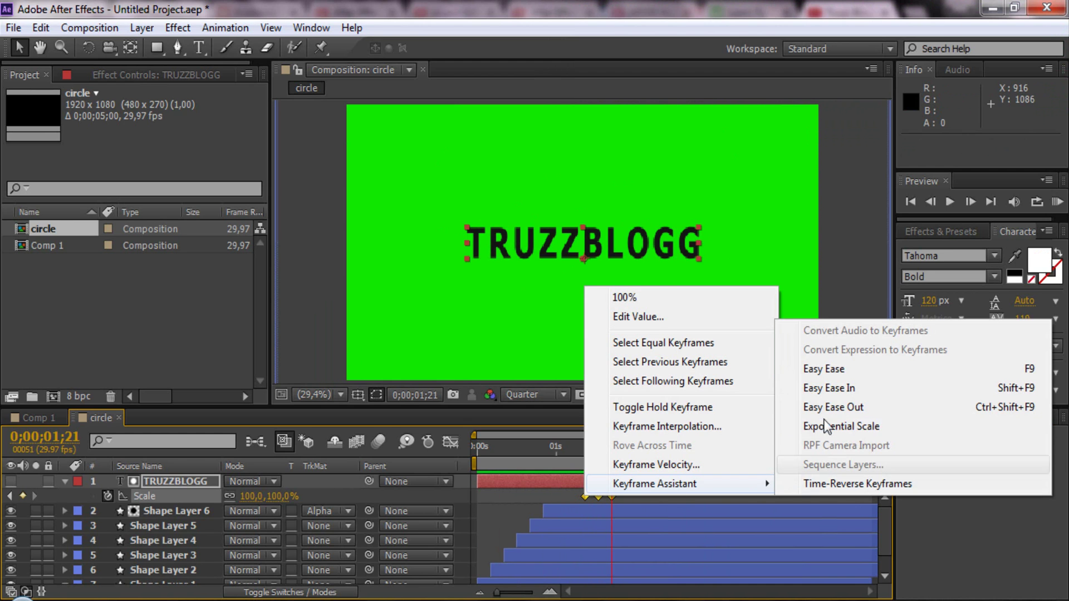
{"action": "left_click", "coordinate": [833, 369]}
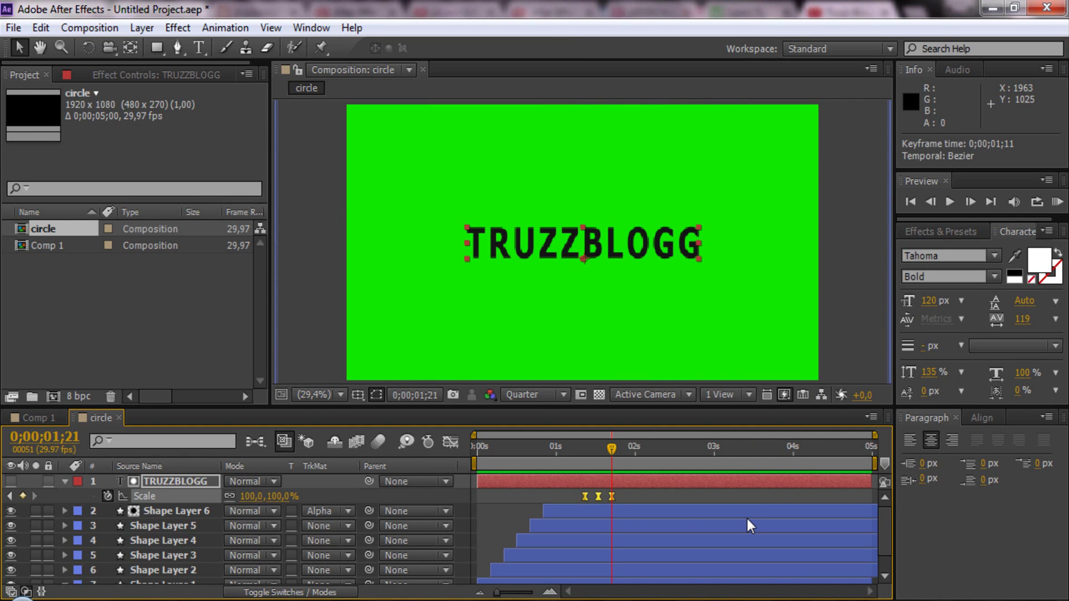
{"action": "key", "text": "space"}
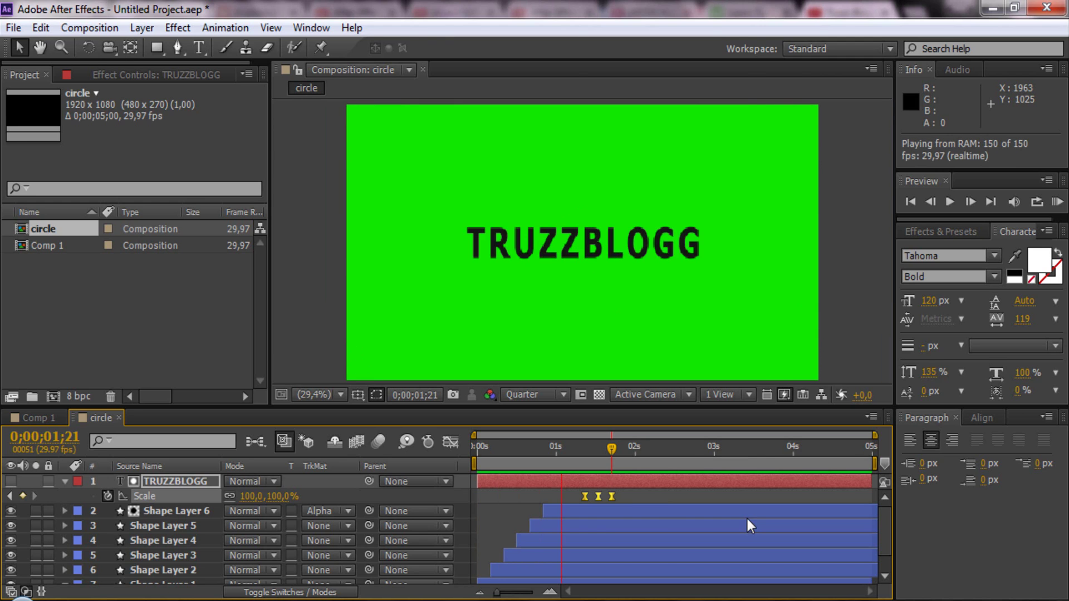
{"action": "key", "text": "space"}
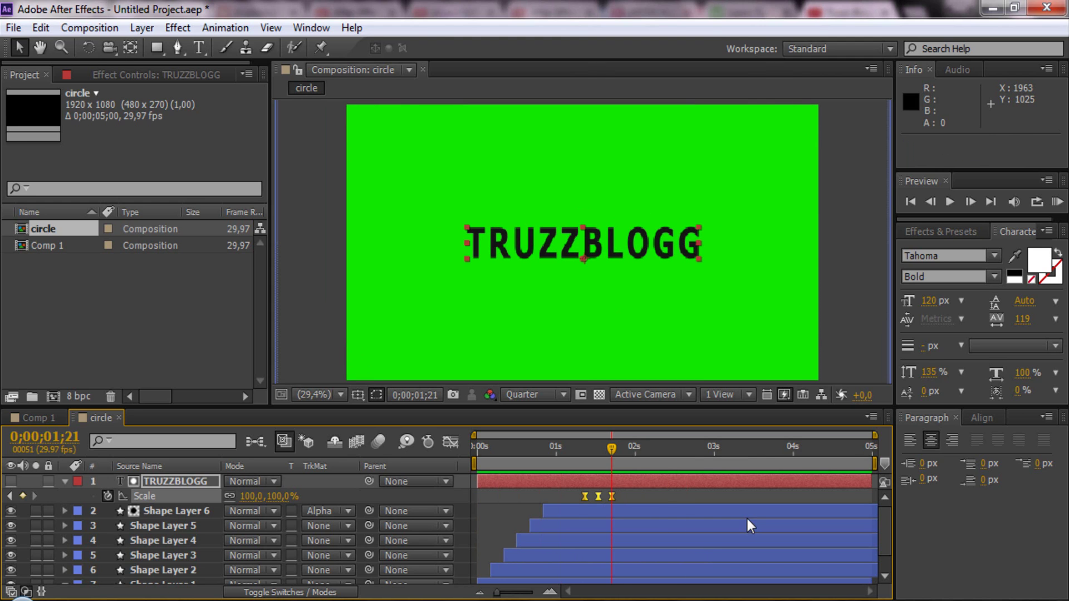